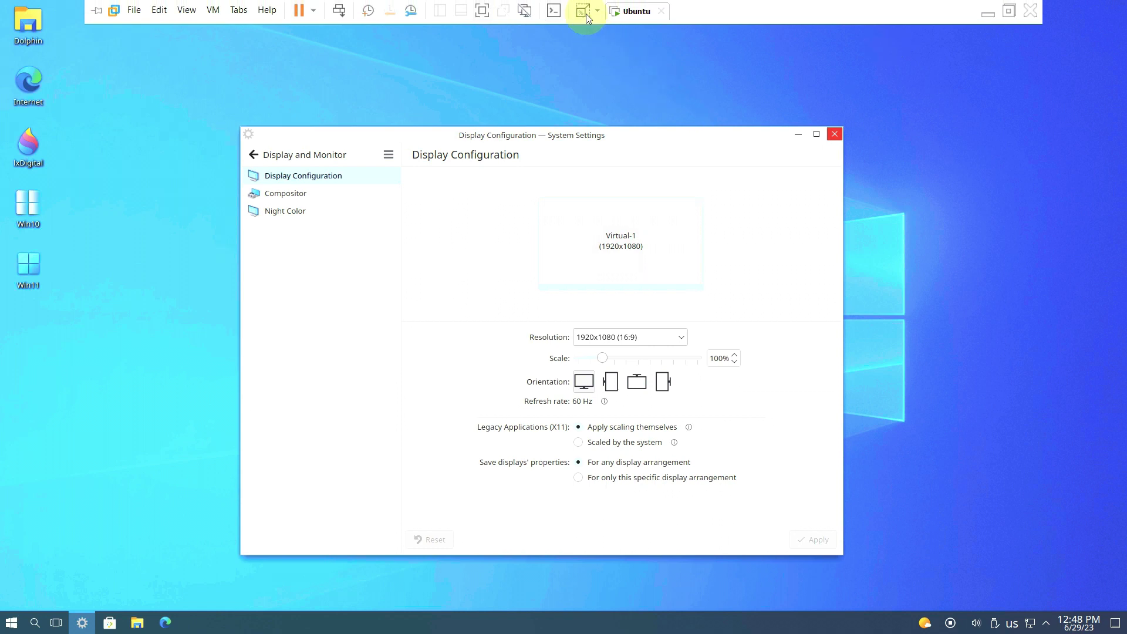
- Display the Fedora Linux 38 About this System details, then minimize System Settings
click(281, 155)
scroll(317, 531, up, 1)
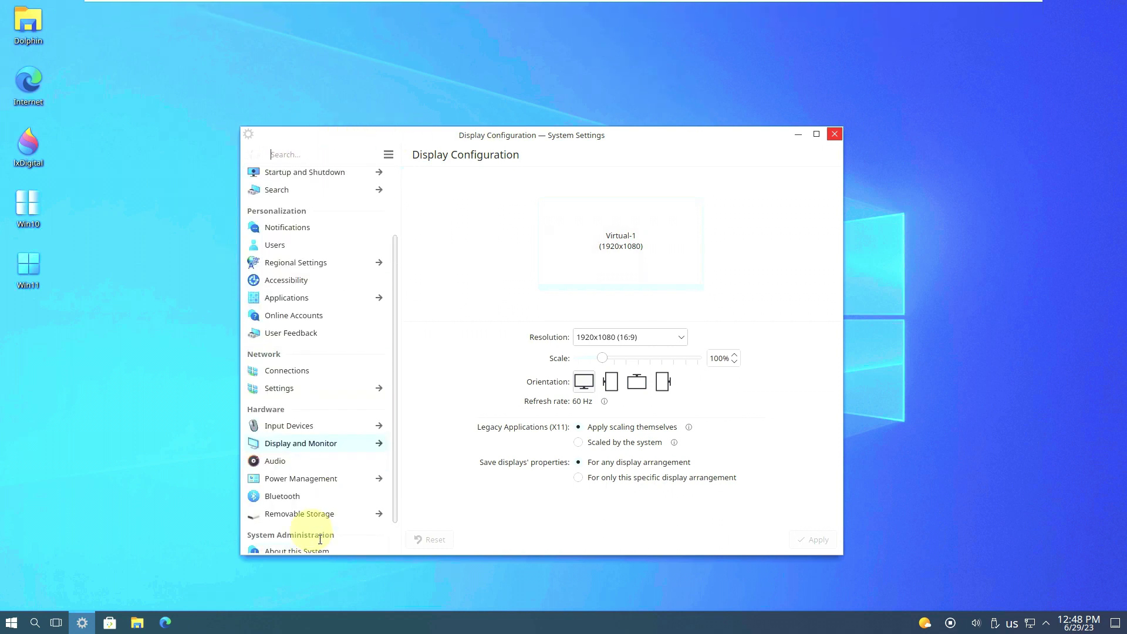
scroll(319, 524, down, 1)
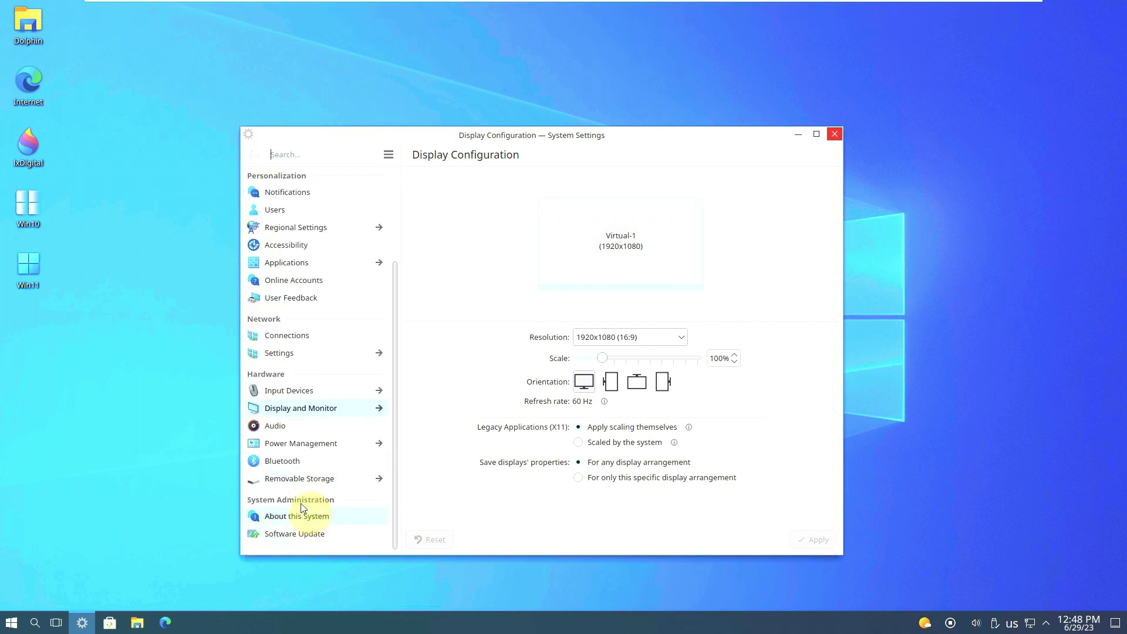
click(317, 520)
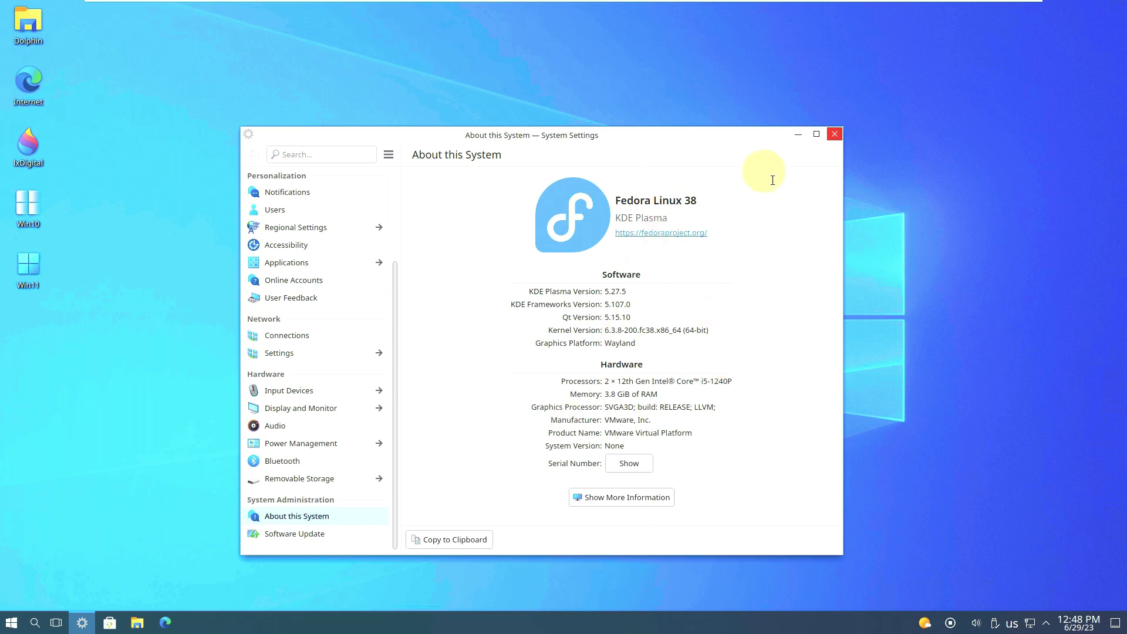
click(798, 134)
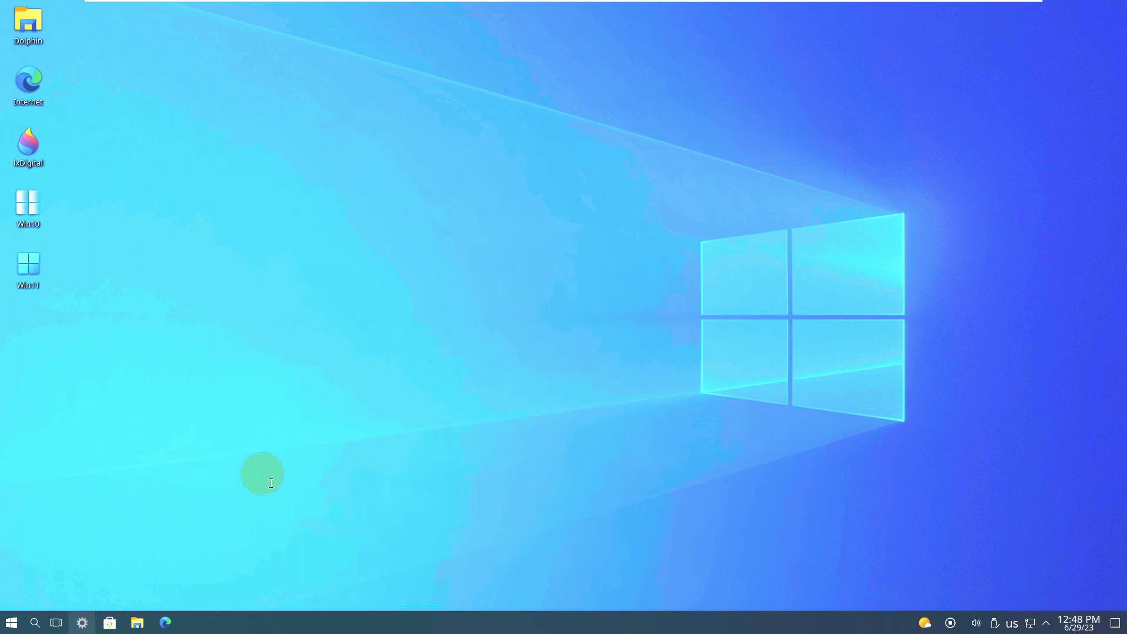
- Restore the System Settings window and close it
click(82, 620)
click(827, 125)
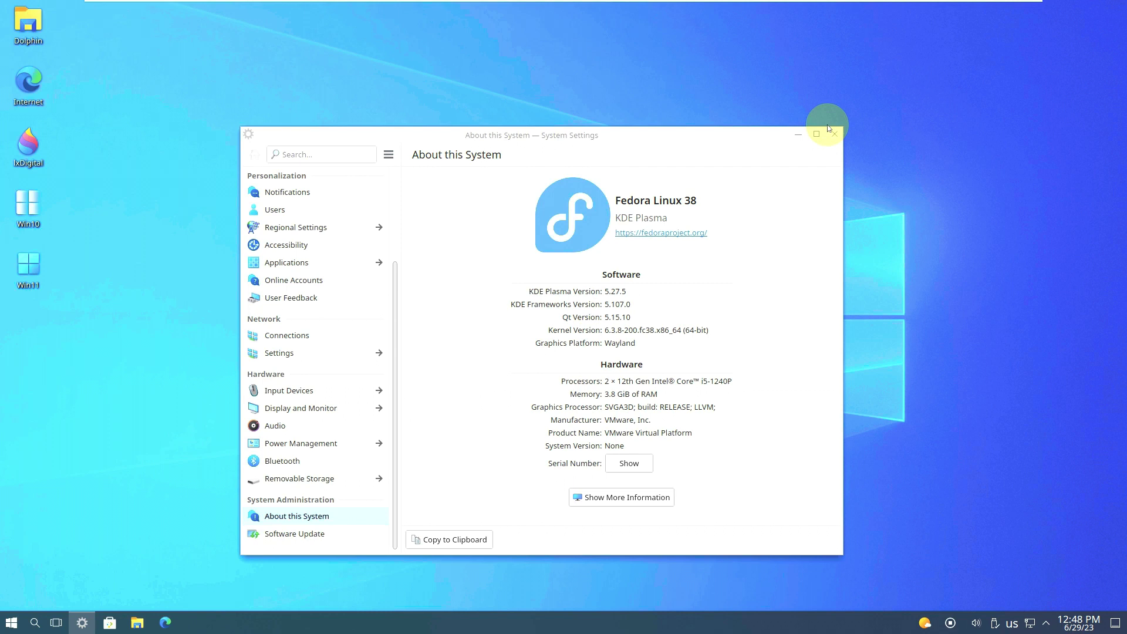
click(834, 134)
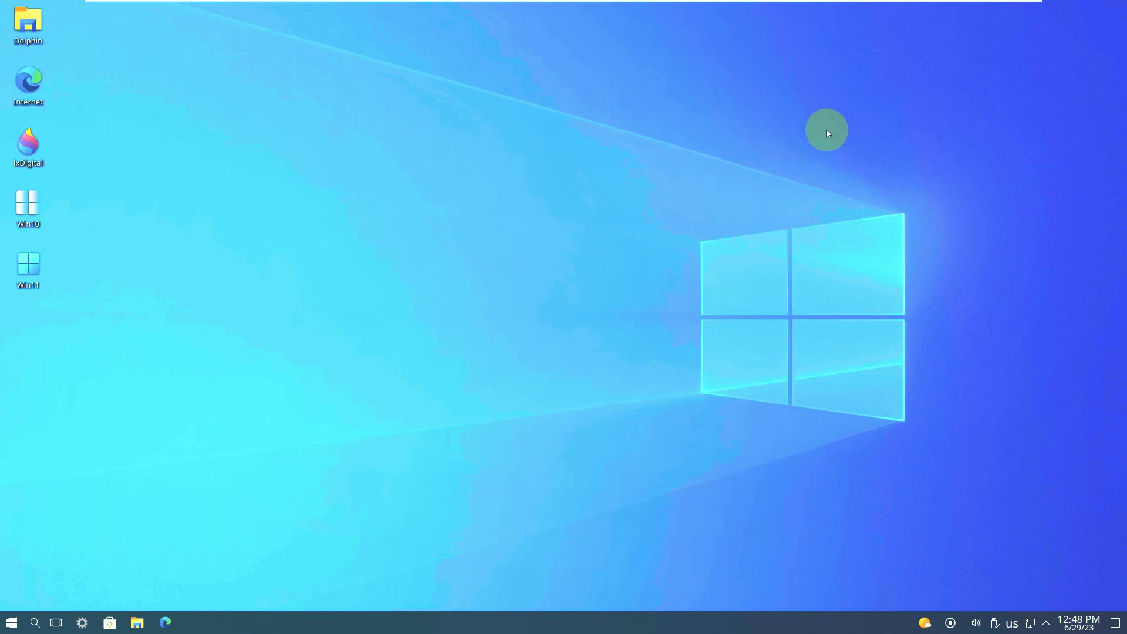
- Browse the launcher's All Applications list, then close the launcher
click(11, 623)
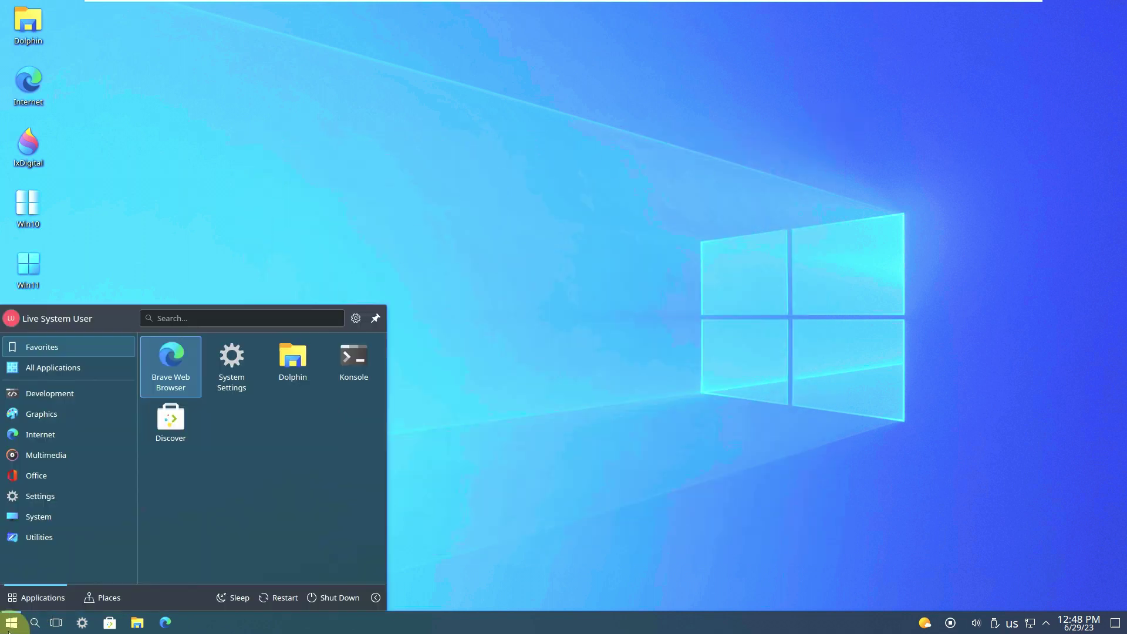
mouse_move(78, 516)
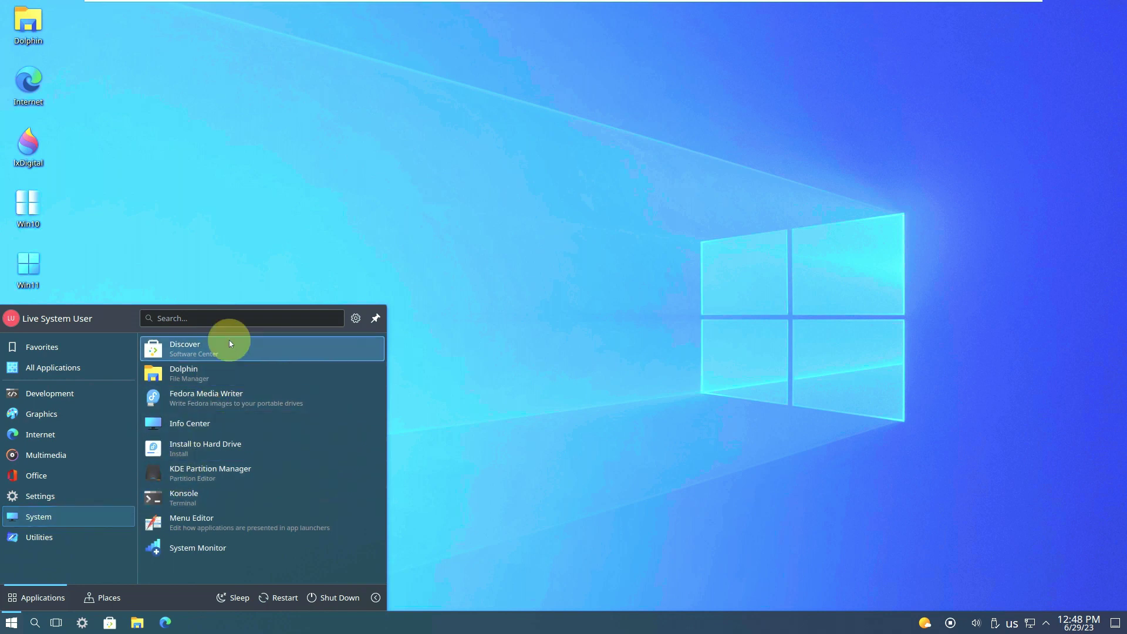
mouse_move(73, 372)
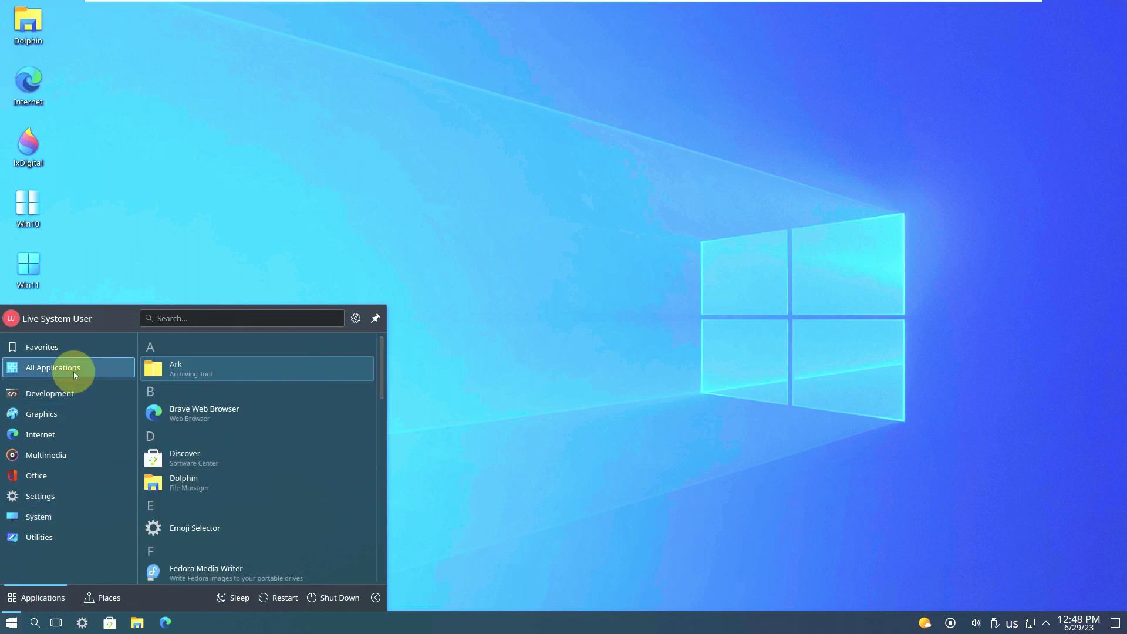
scroll(273, 396, down, 10)
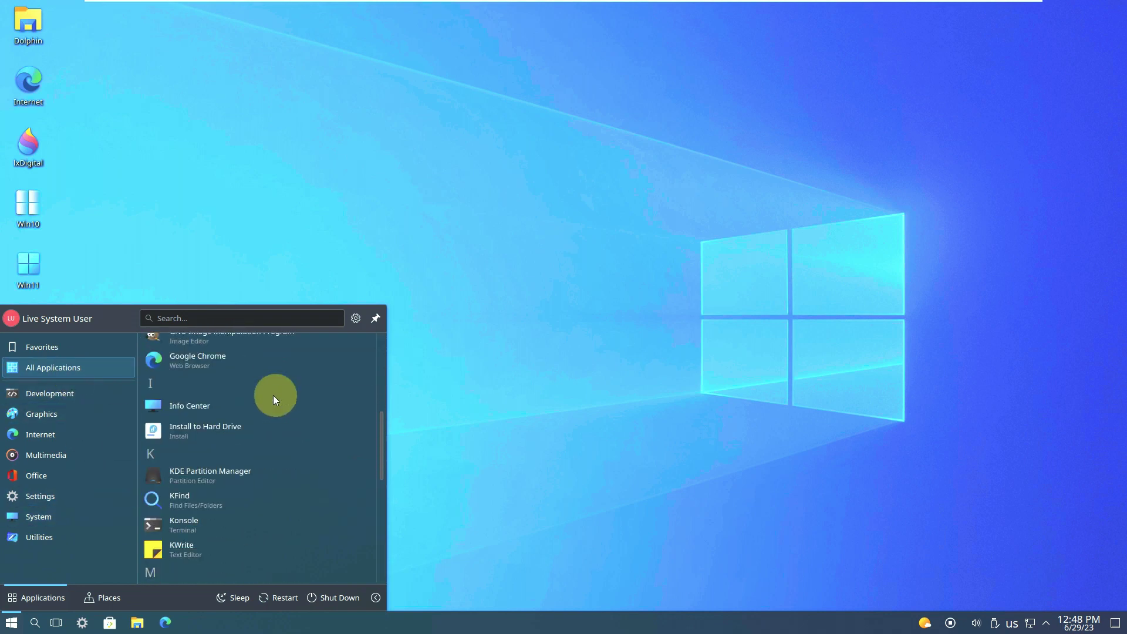
scroll(273, 396, down, 8)
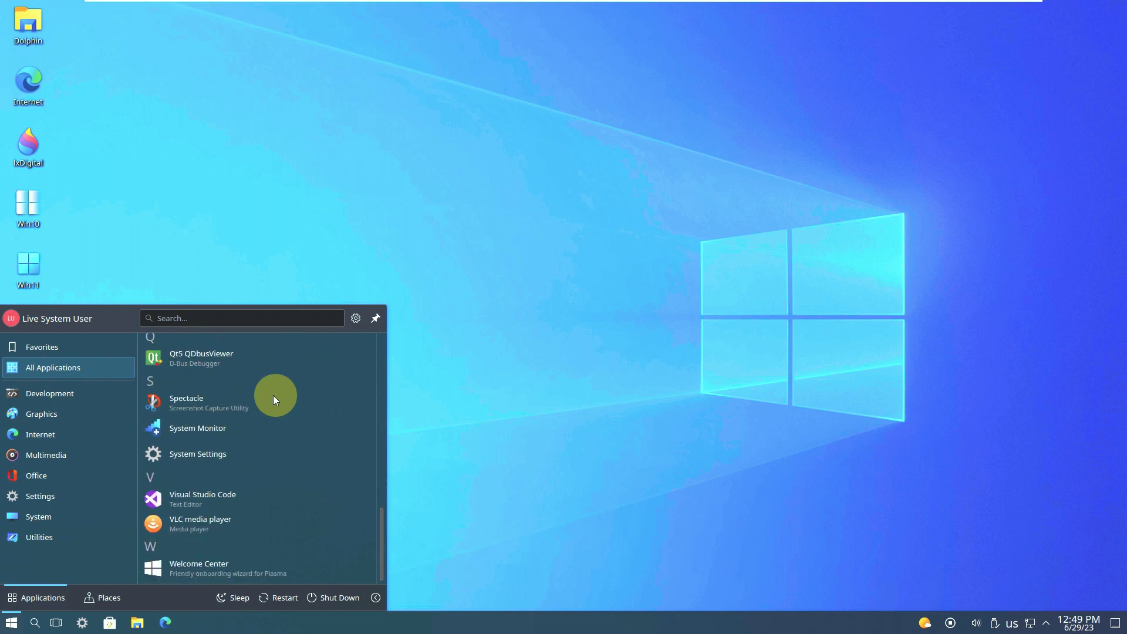
click(594, 134)
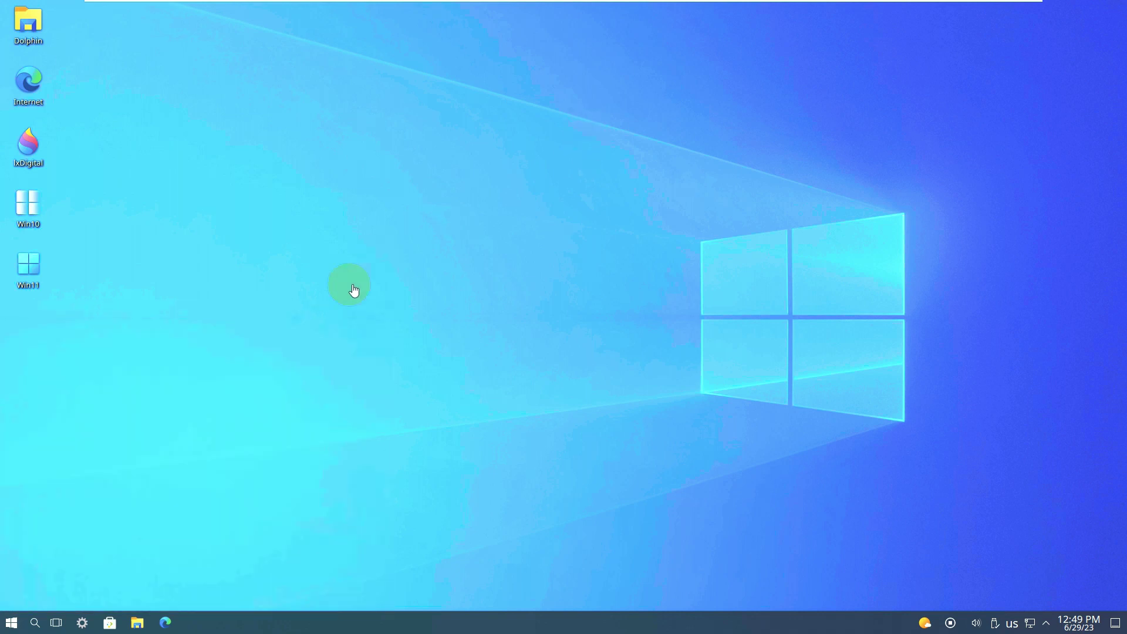
- Search the launcher for 'ko' and launch Konsole
click(18, 621)
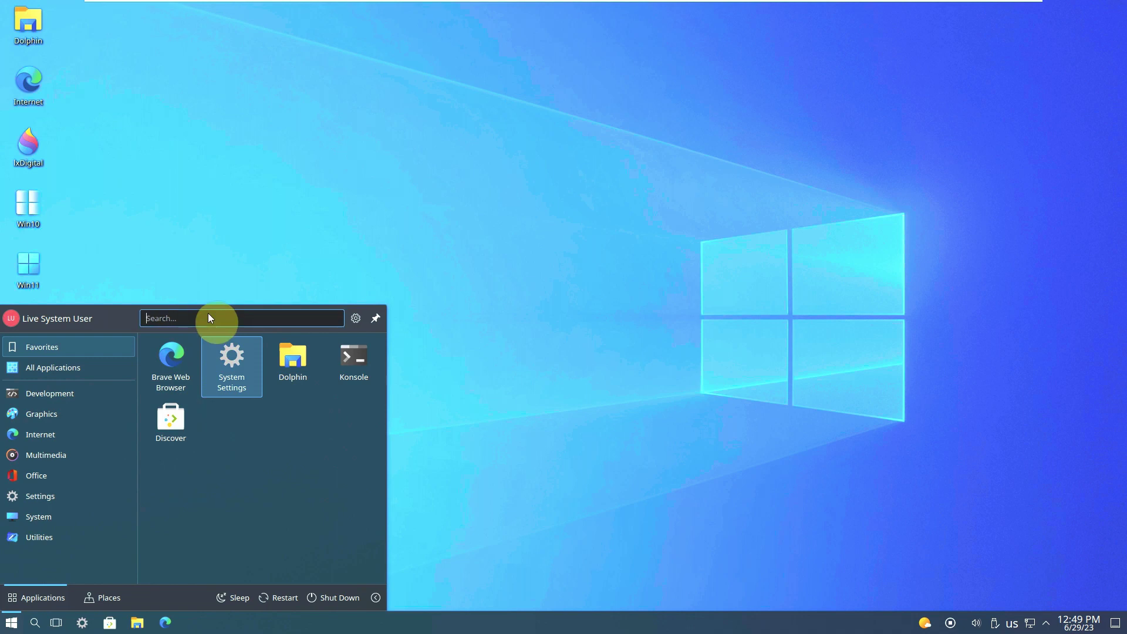
text(ko)
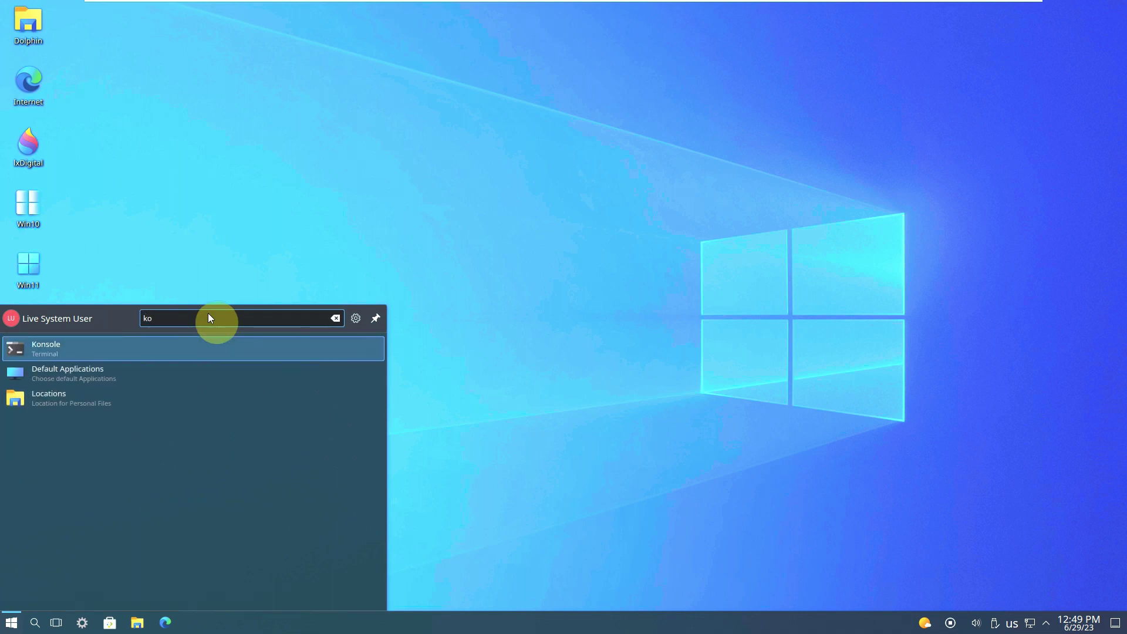
click(243, 345)
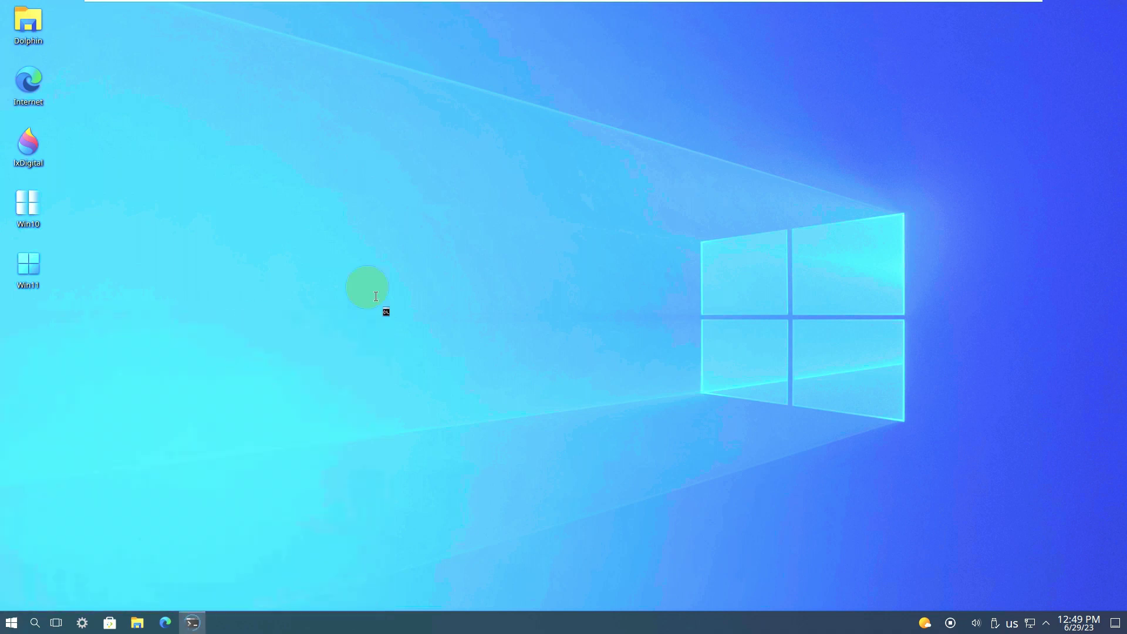
- Glance at Konsole's Help menu, then run inxi, which reports command not found
click(508, 151)
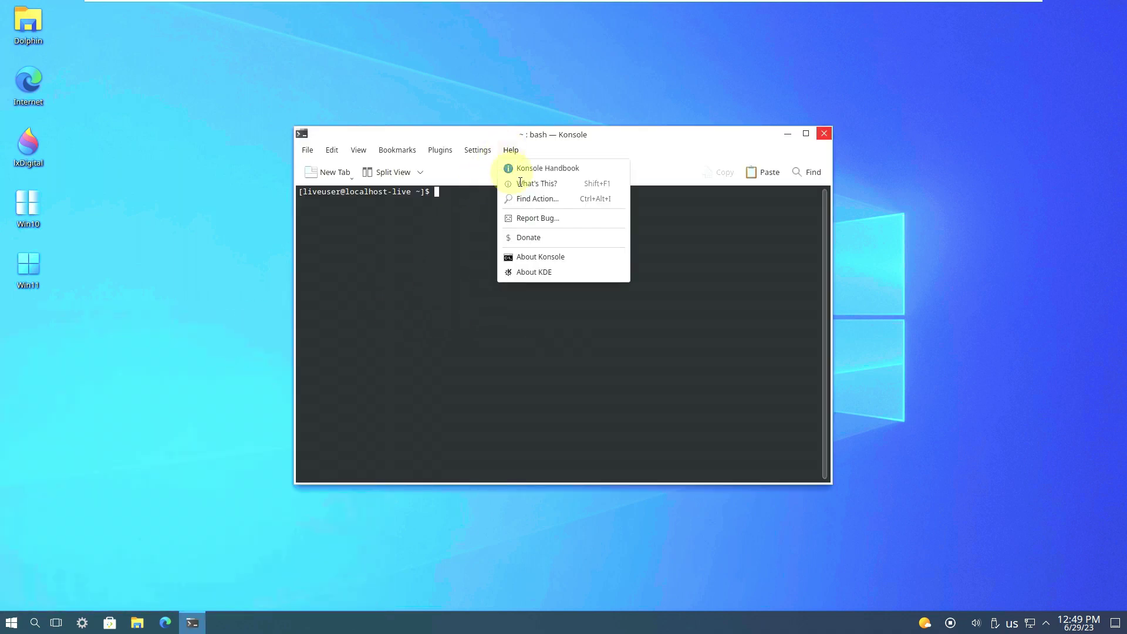
click(530, 238)
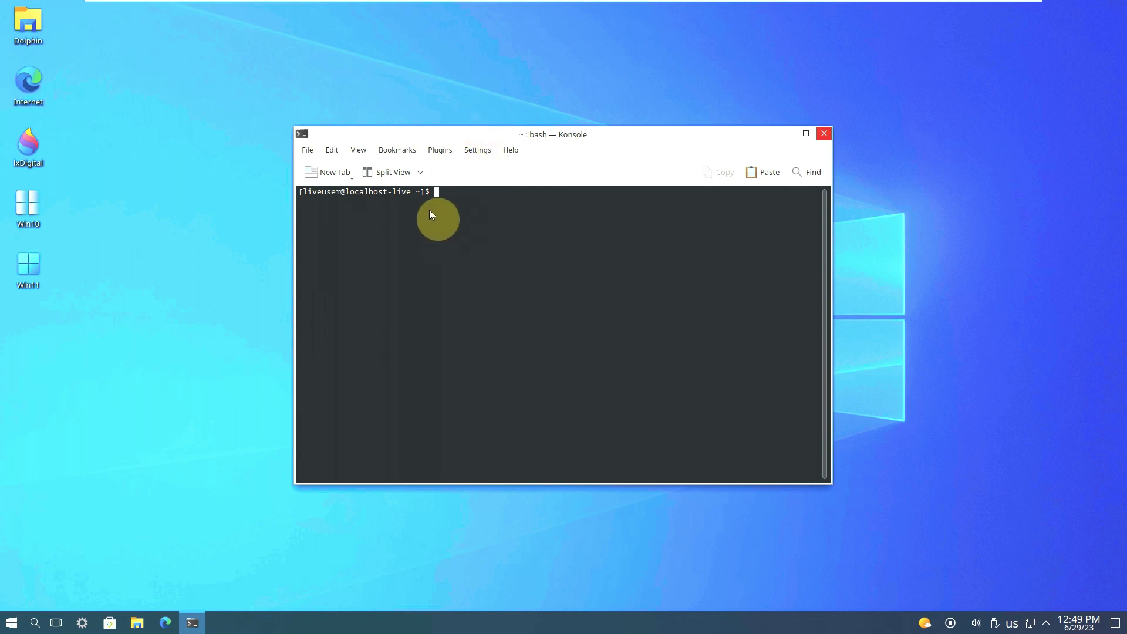
text(inxi)
key(Return)
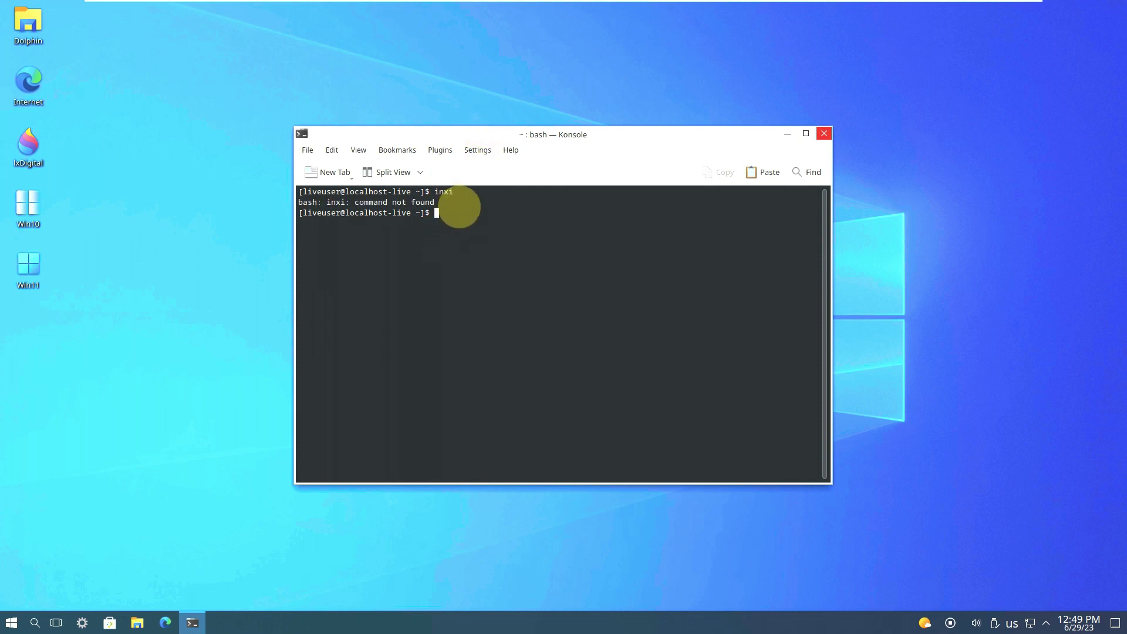
- Run 'sudo dnf install inxi' and maximize the terminal window
text(sudo dnf install inxi)
key(Return)
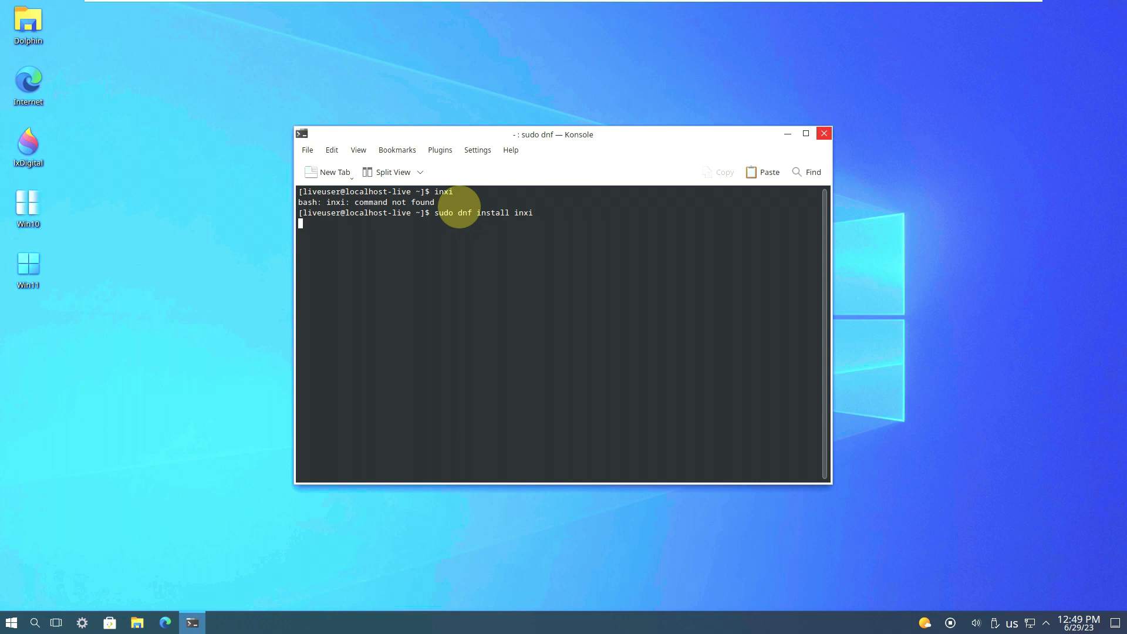
click(806, 134)
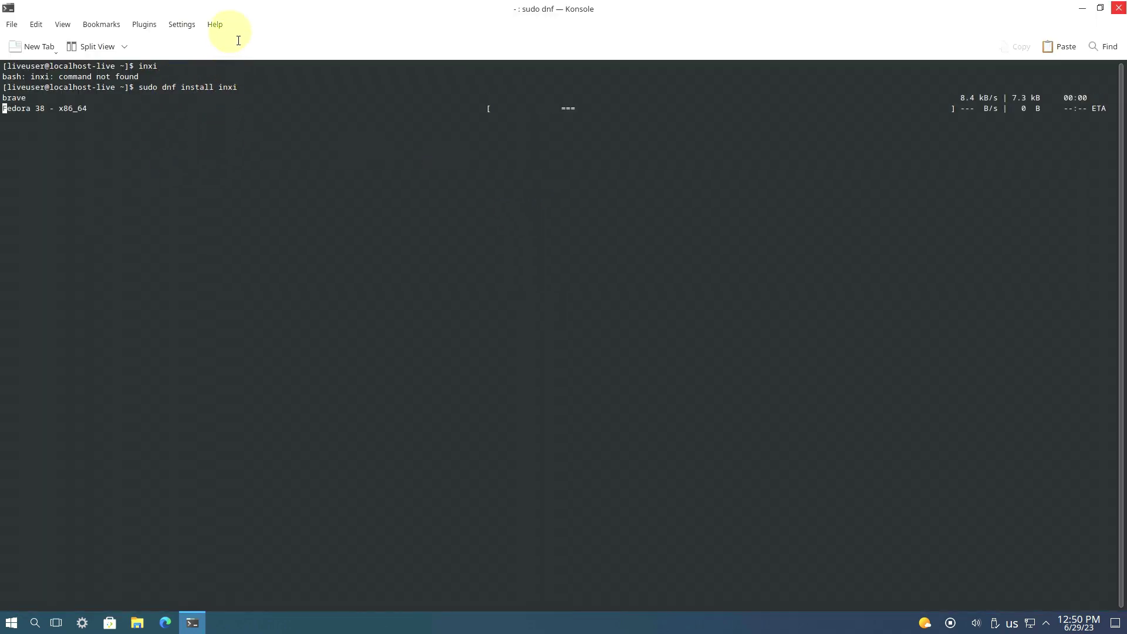
click(217, 24)
click(227, 115)
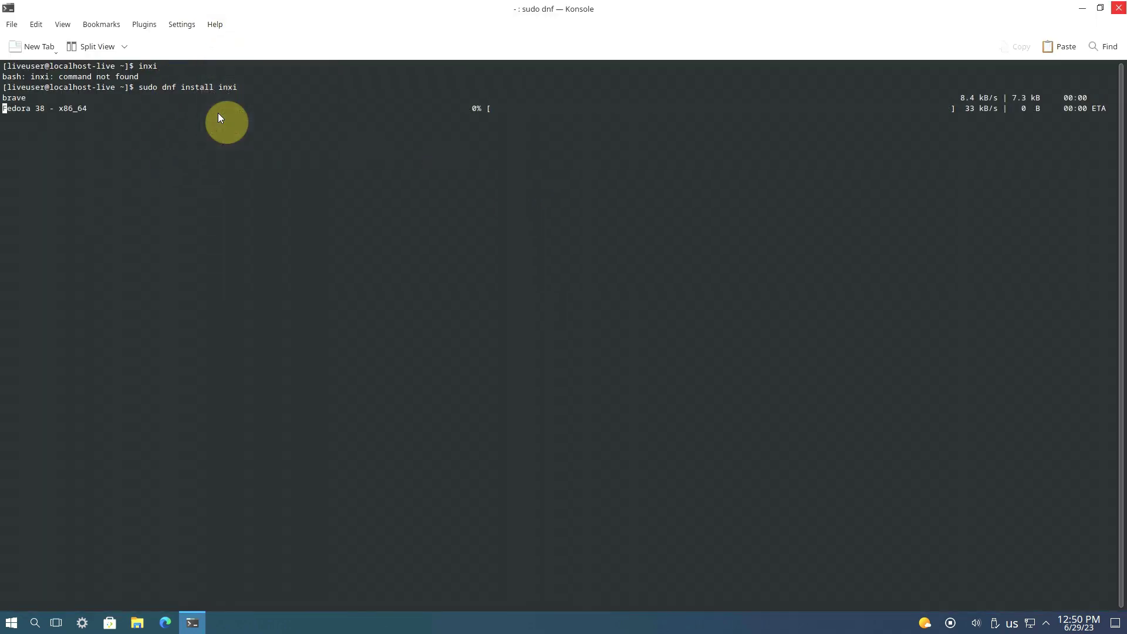
click(217, 24)
click(232, 139)
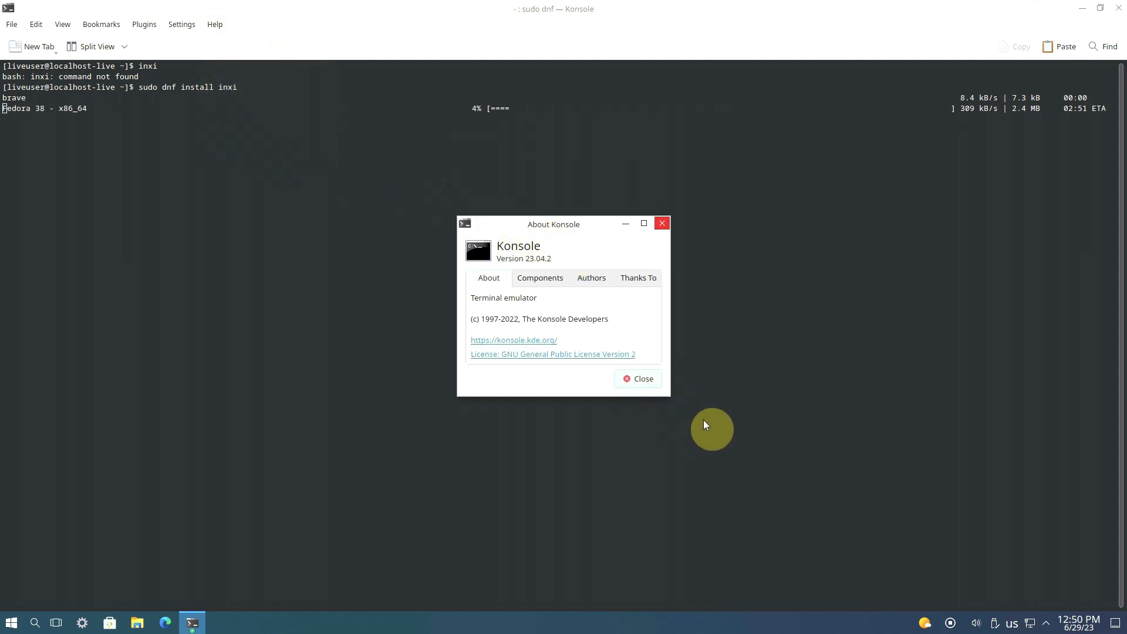
click(643, 380)
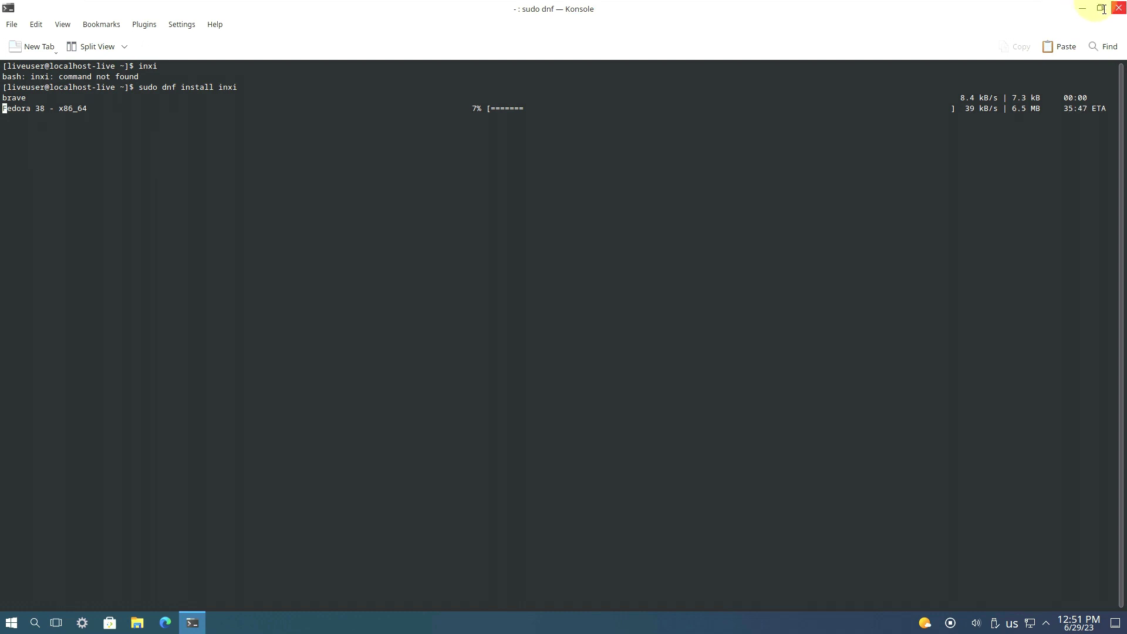
- Apply the Windows 11 look from the Win11 desktop item's menu
click(198, 627)
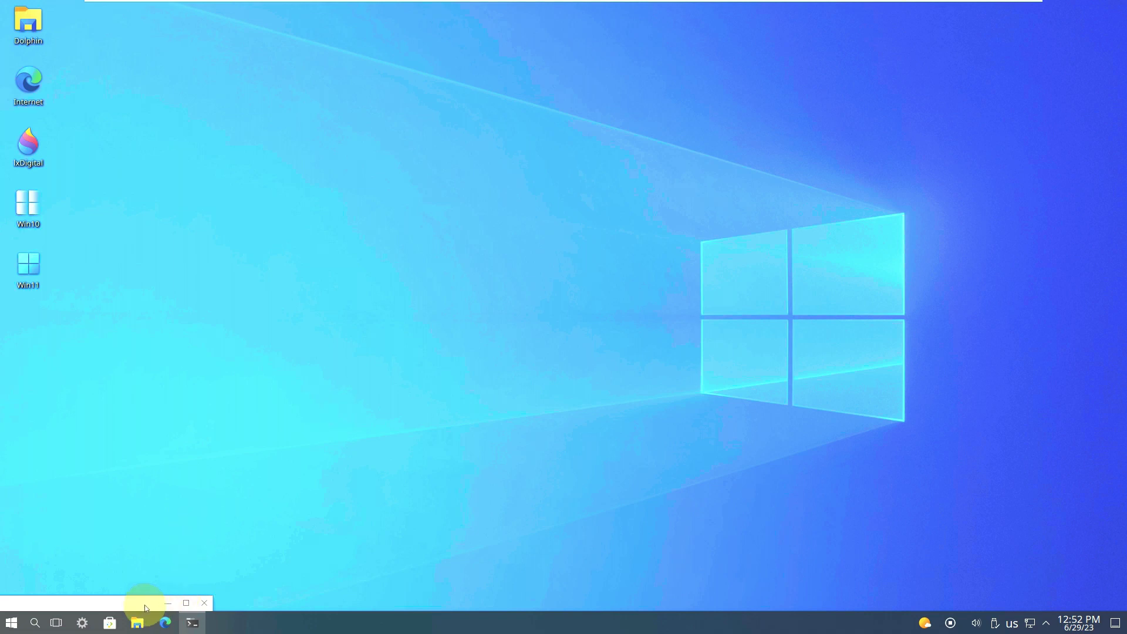
click(192, 623)
right_click(31, 275)
click(76, 307)
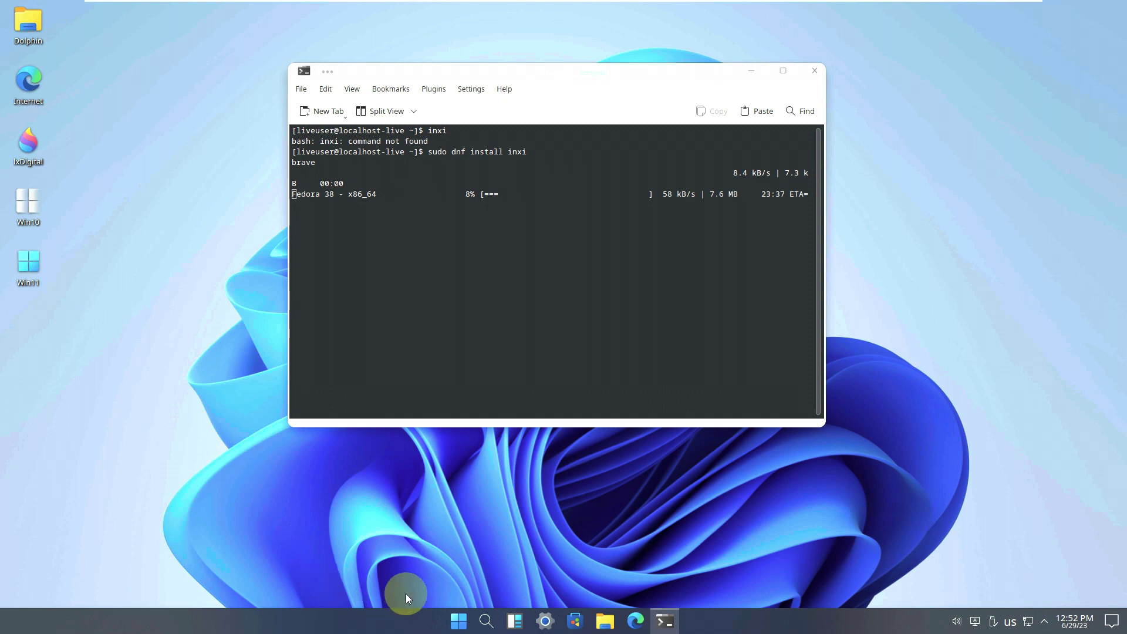
- Browse the Start menu's full app list, then apply the Windows 10 desktop style
click(458, 621)
click(709, 280)
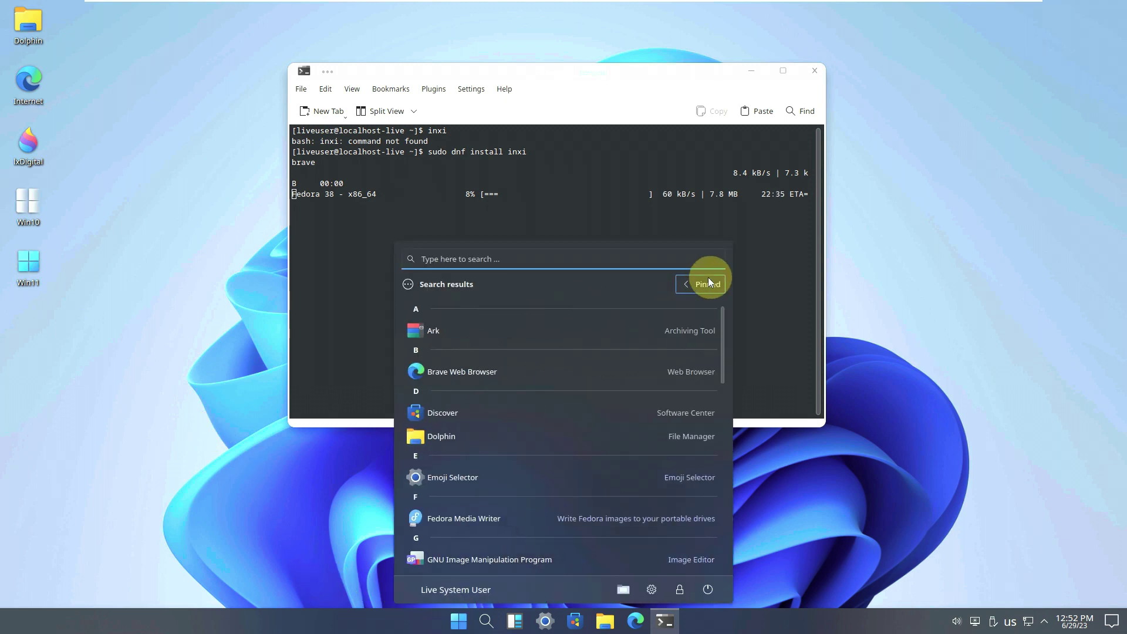
scroll(610, 357, down, 2)
scroll(610, 359, down, 6)
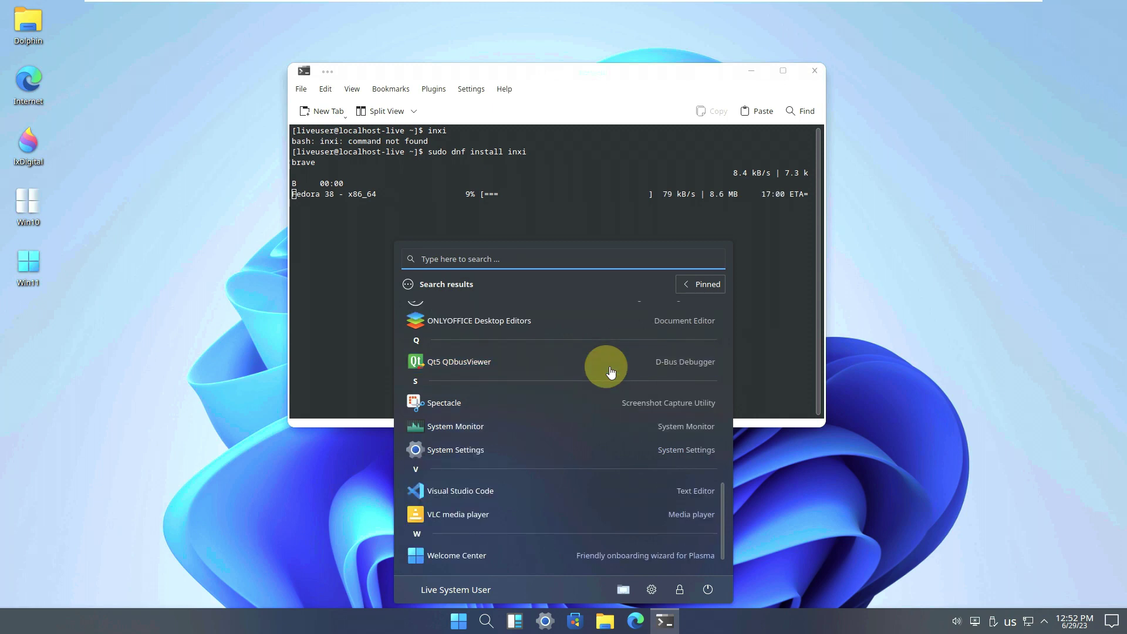
click(251, 478)
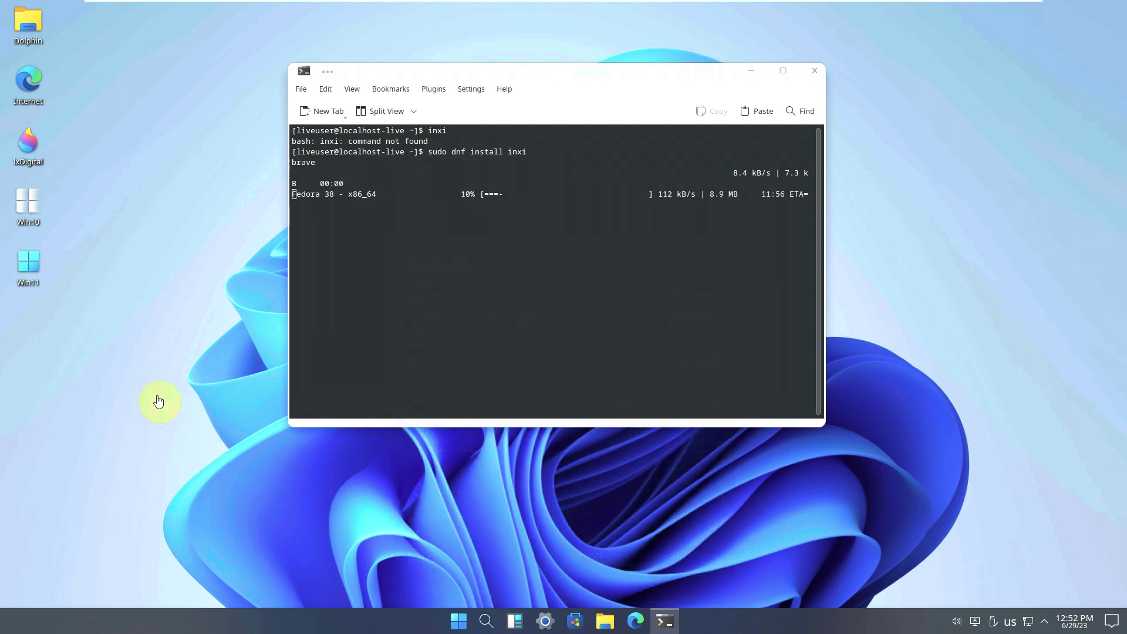
click(46, 212)
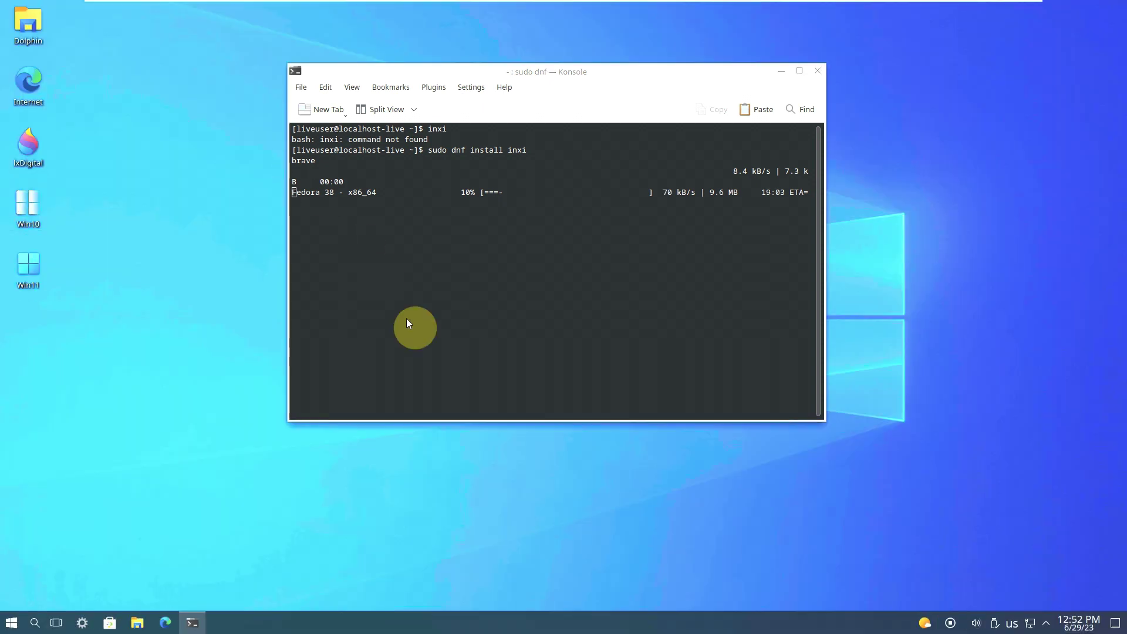
- Check the calendar, notifications and network panels, and leave the keyboard layout on English (US)
click(1078, 623)
click(1046, 623)
click(1046, 625)
click(1046, 626)
click(1032, 625)
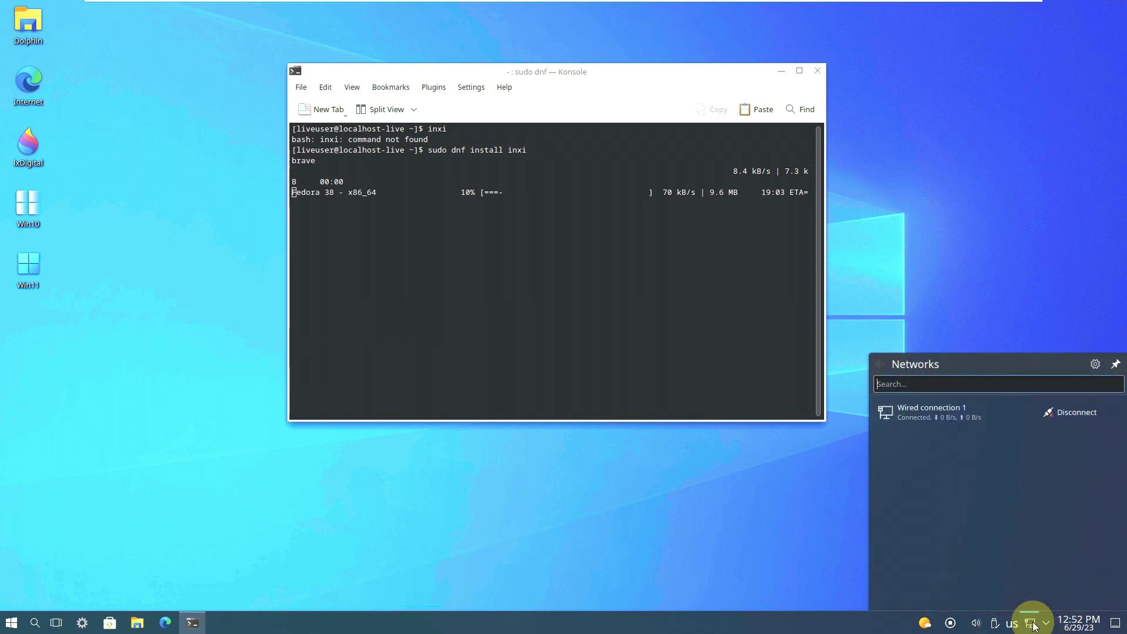
click(1032, 625)
click(1012, 624)
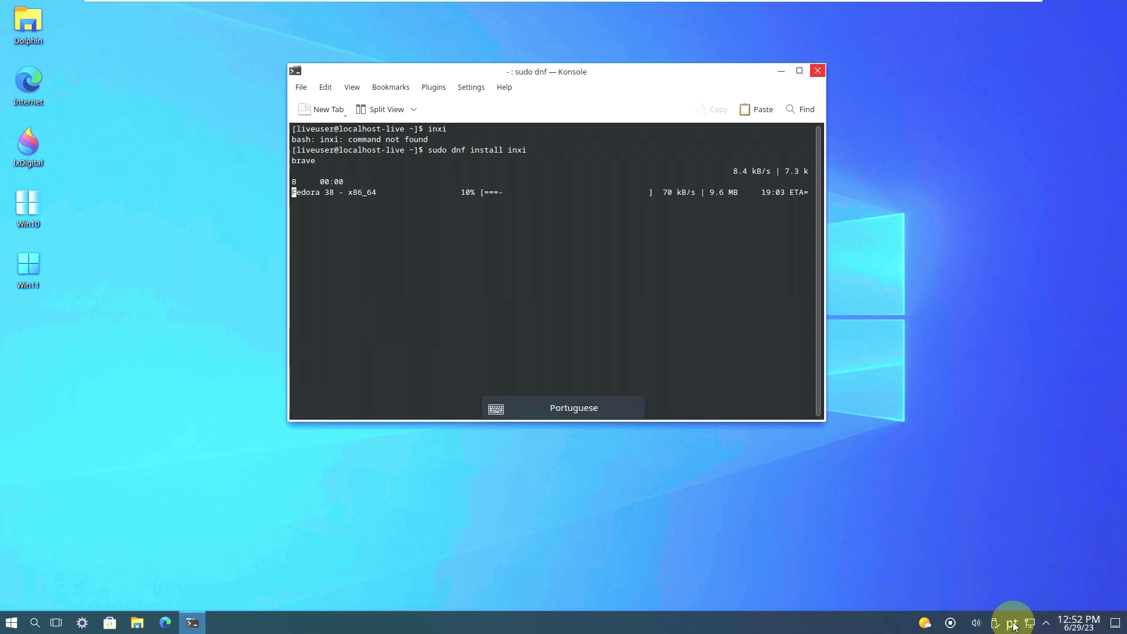
click(1012, 624)
- Check the disks and devices panel and the audio volume controls with playing applications
click(998, 624)
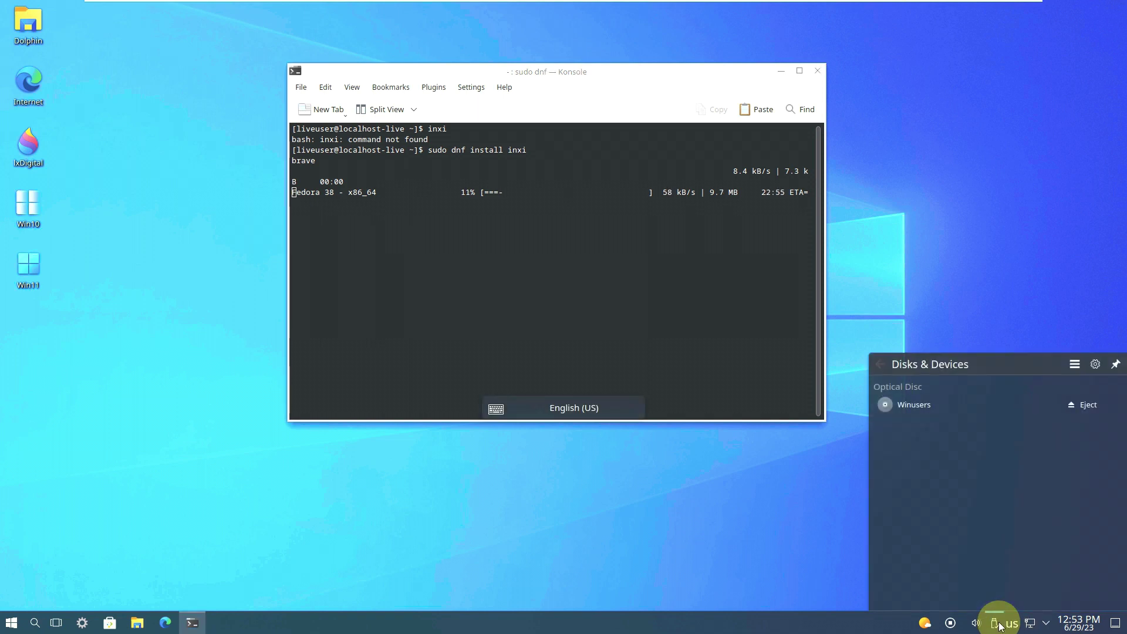
click(976, 623)
click(1056, 394)
click(981, 231)
- Look at the options menus for the panel, weather widget and taskbar
right_click(954, 622)
right_click(925, 622)
click(805, 478)
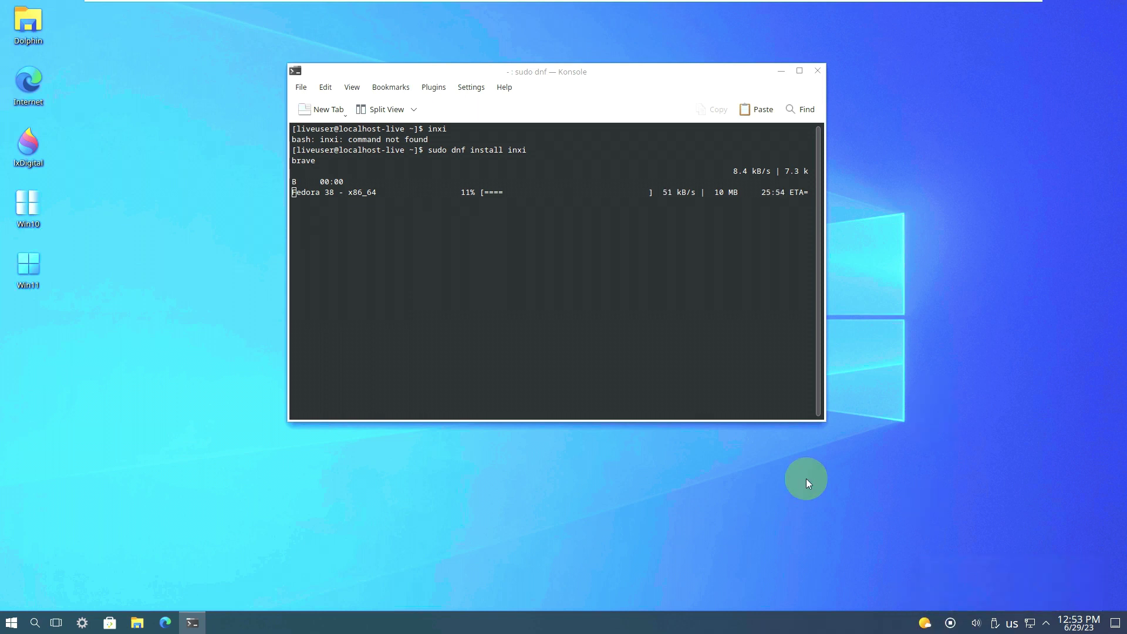
right_click(662, 629)
click(924, 432)
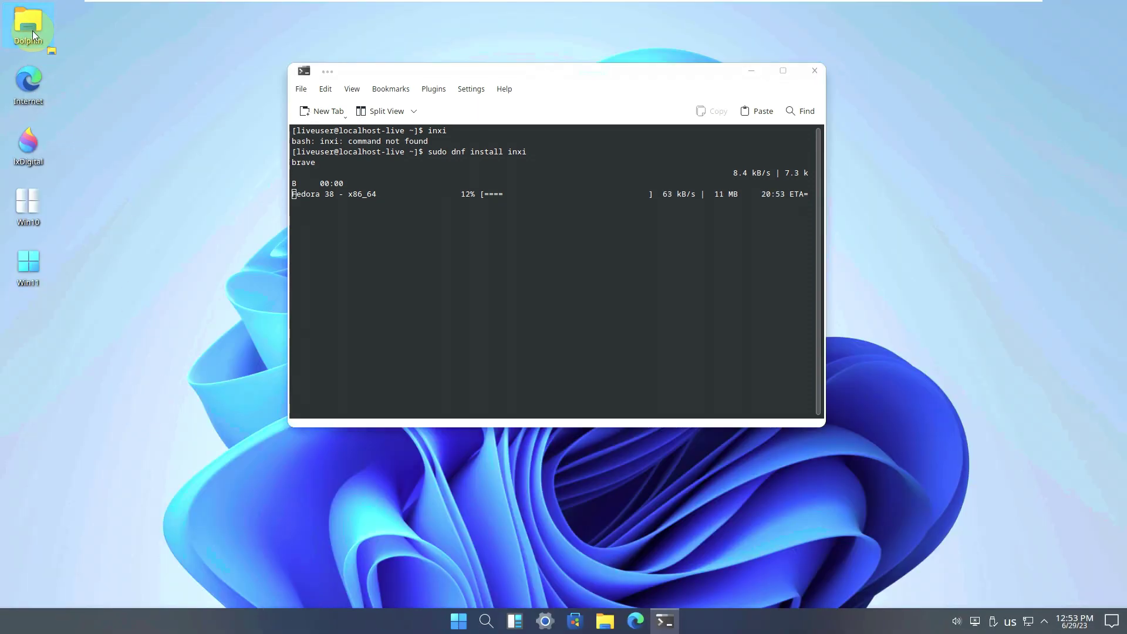
click(30, 26)
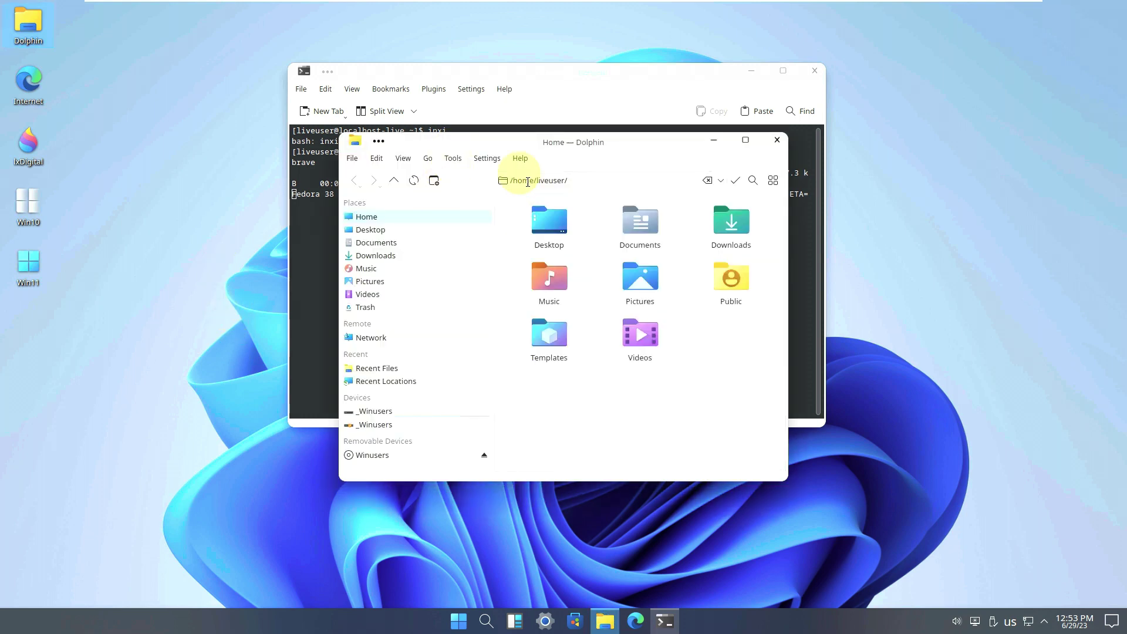
click(519, 158)
click(552, 265)
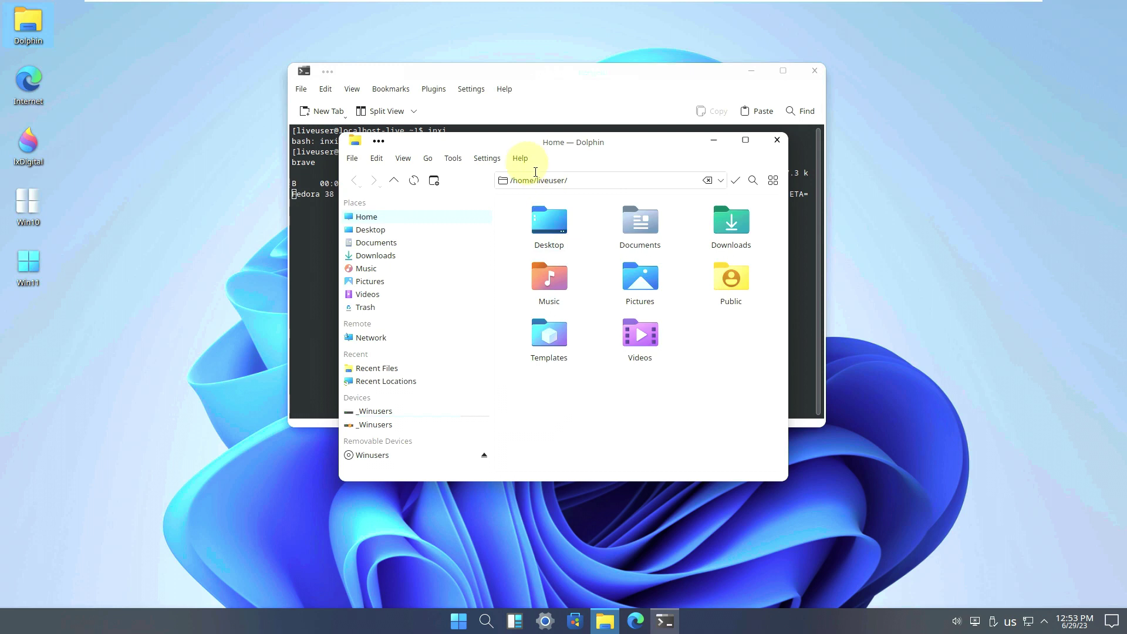
click(519, 157)
click(551, 264)
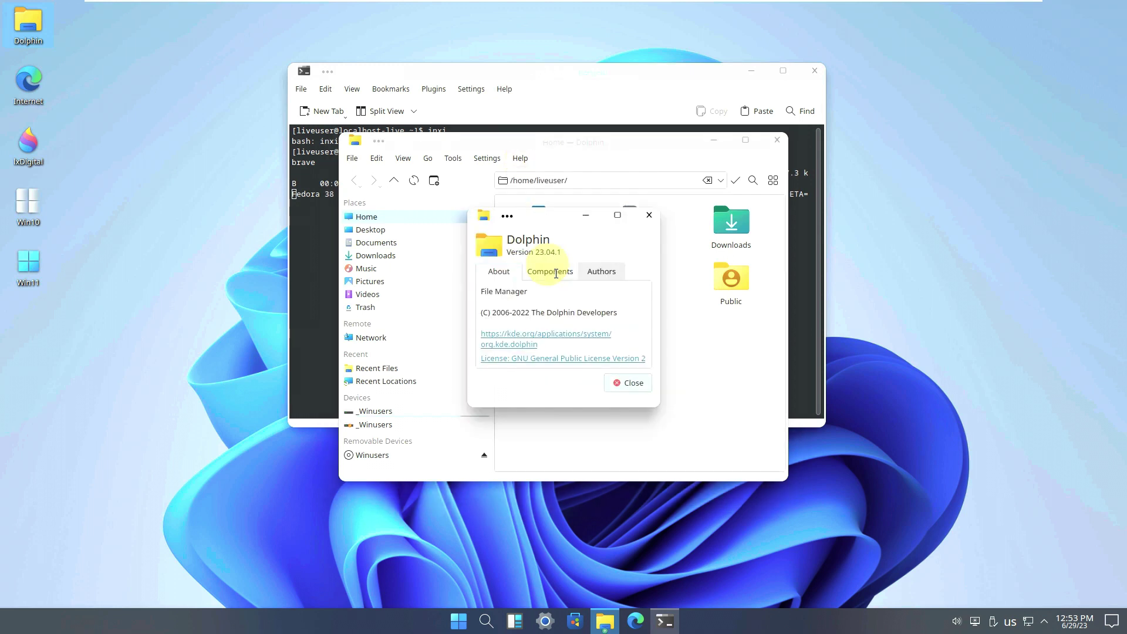
click(649, 215)
click(777, 140)
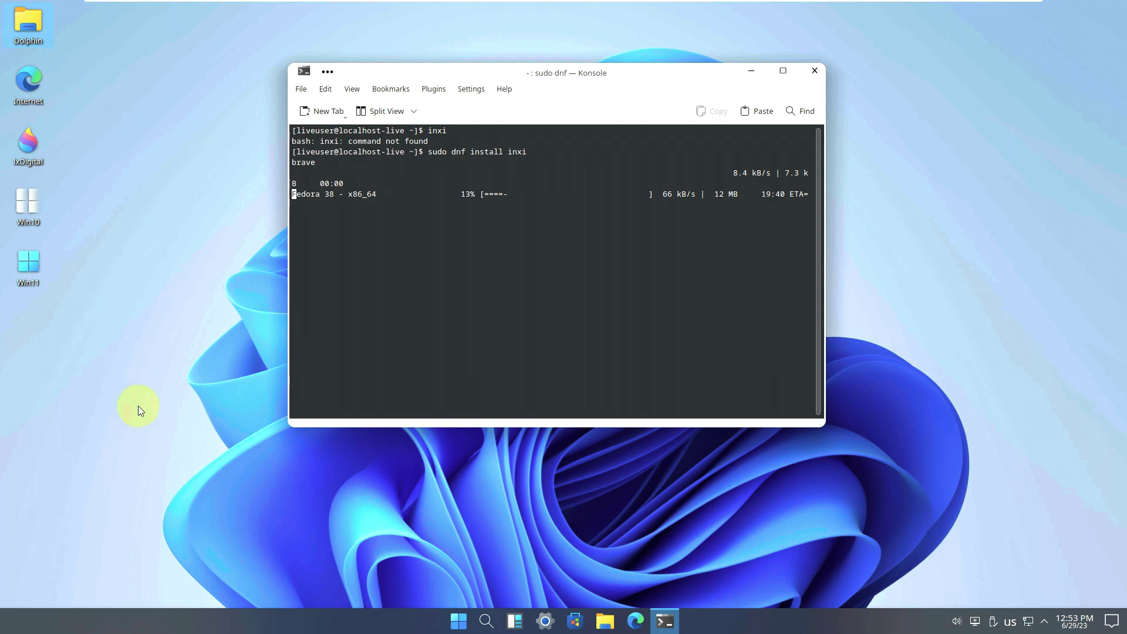
- In Configure Desktop and Wallpaper, choose and apply kedora-undecim, then close the settings
right_click(100, 206)
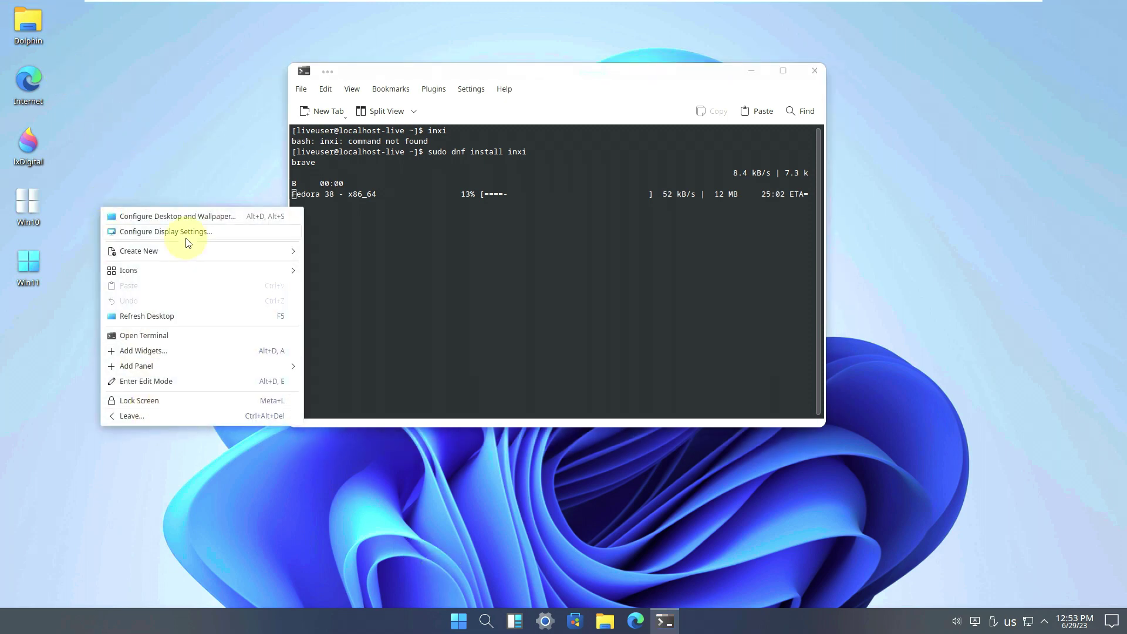
click(187, 217)
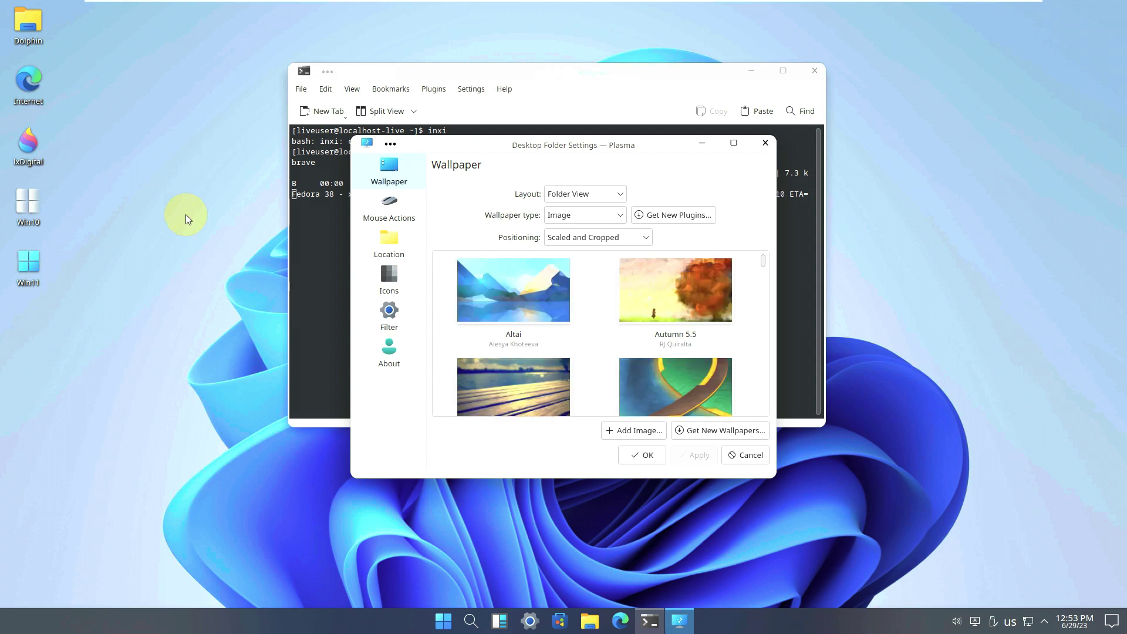
scroll(541, 286, down, 2)
scroll(541, 286, down, 6)
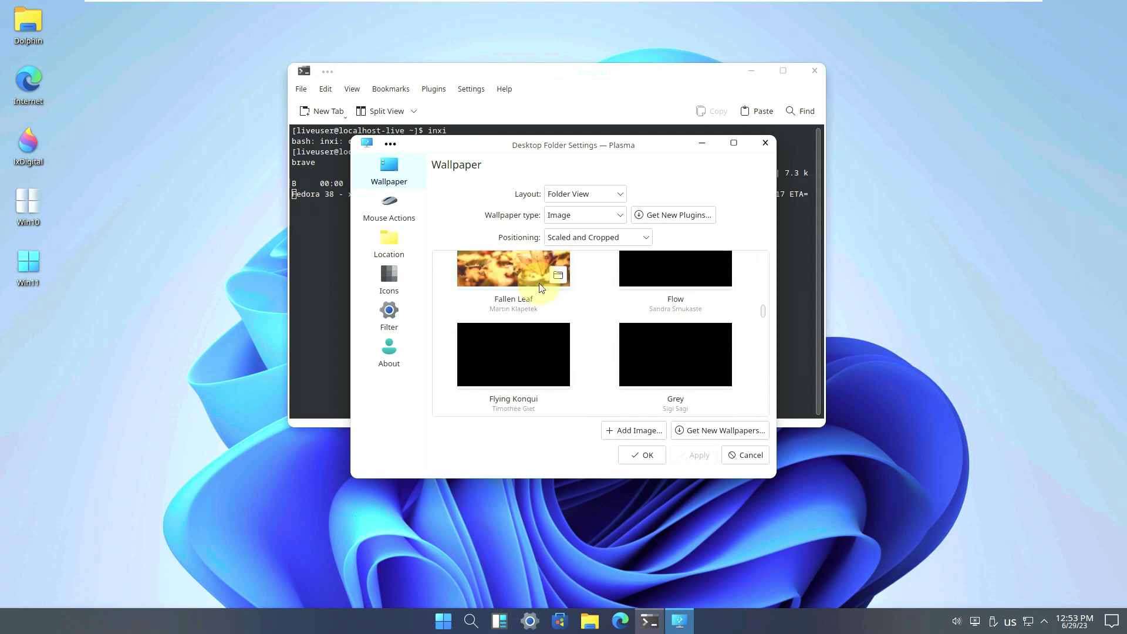
scroll(538, 283, down, 4)
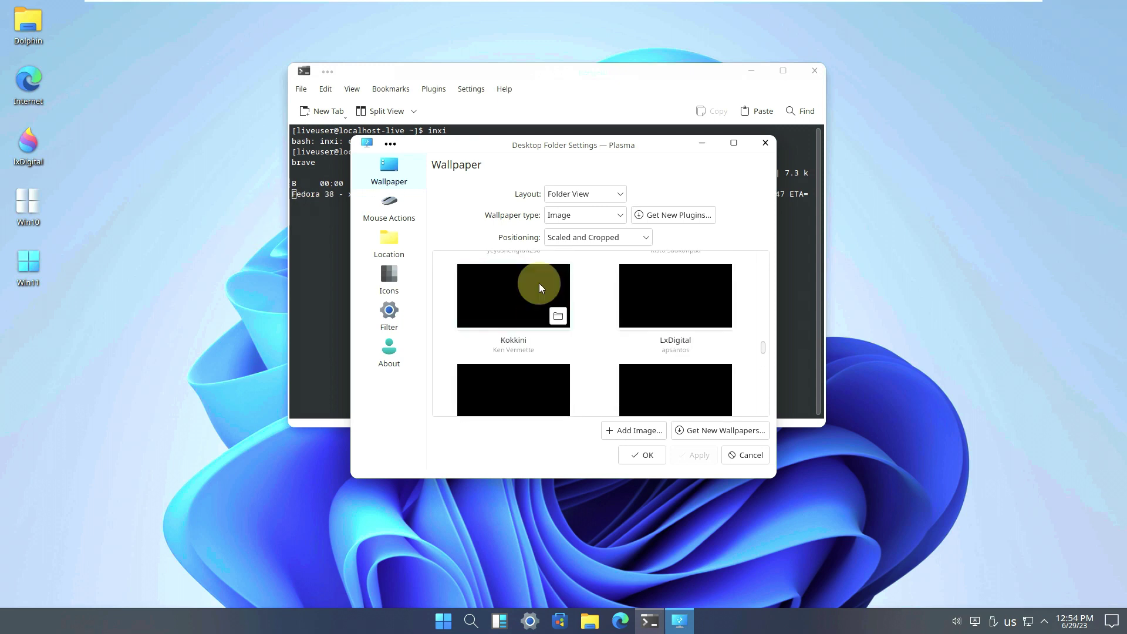
scroll(541, 287, down, 1)
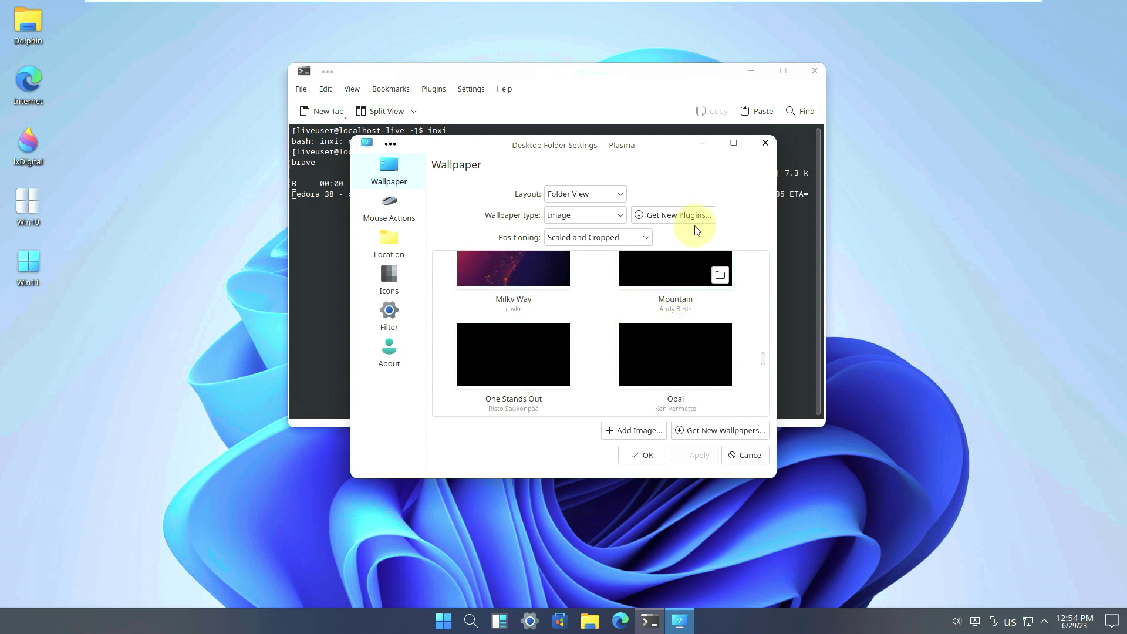
click(727, 143)
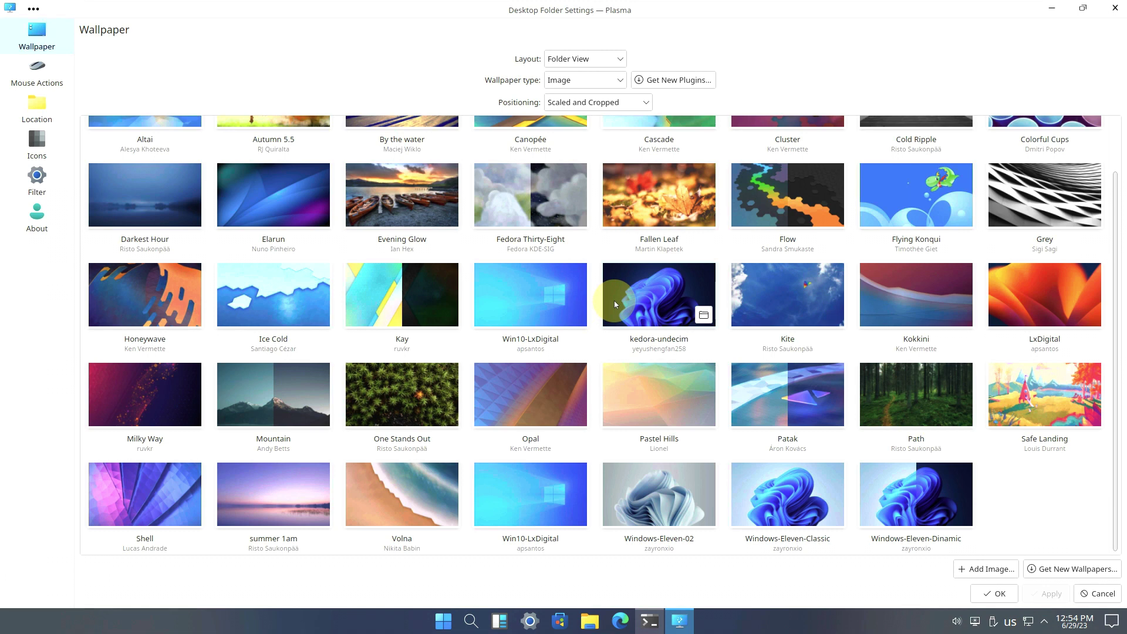
click(651, 284)
click(1052, 594)
key(Escape)
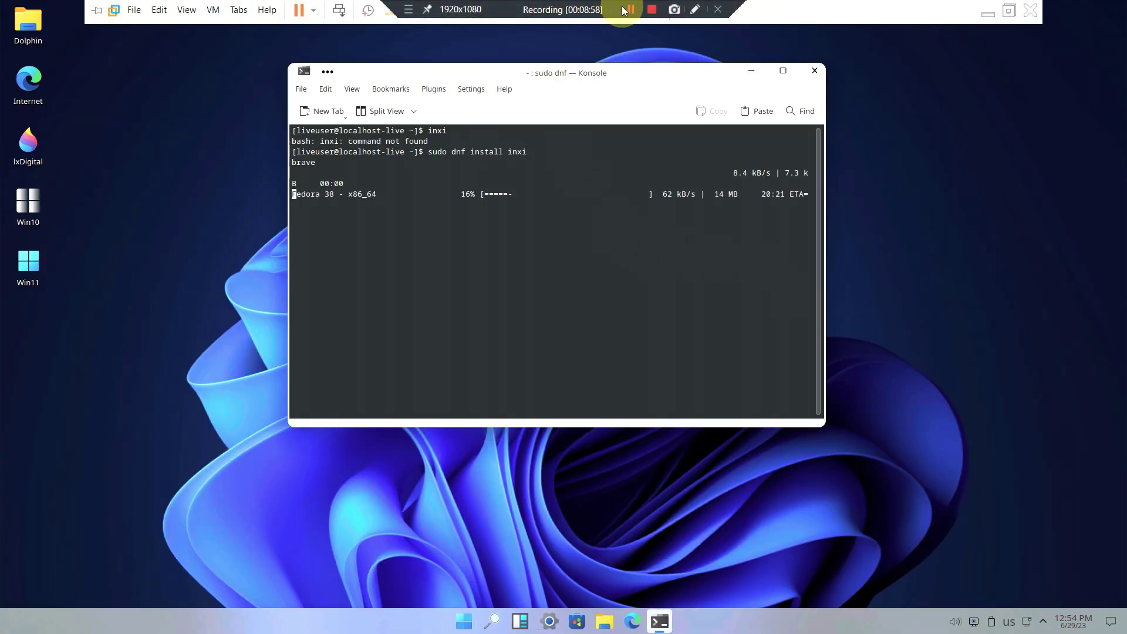
- Toggle the virtual machine out of and back into full screen, then dismiss the desktop menu
click(625, 7)
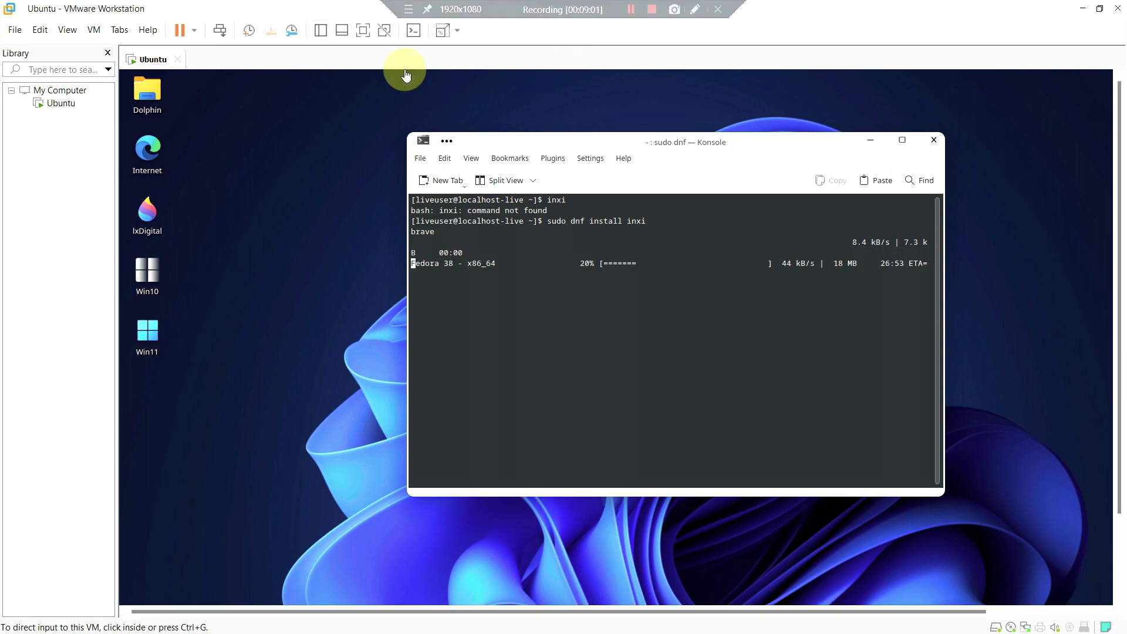
click(363, 32)
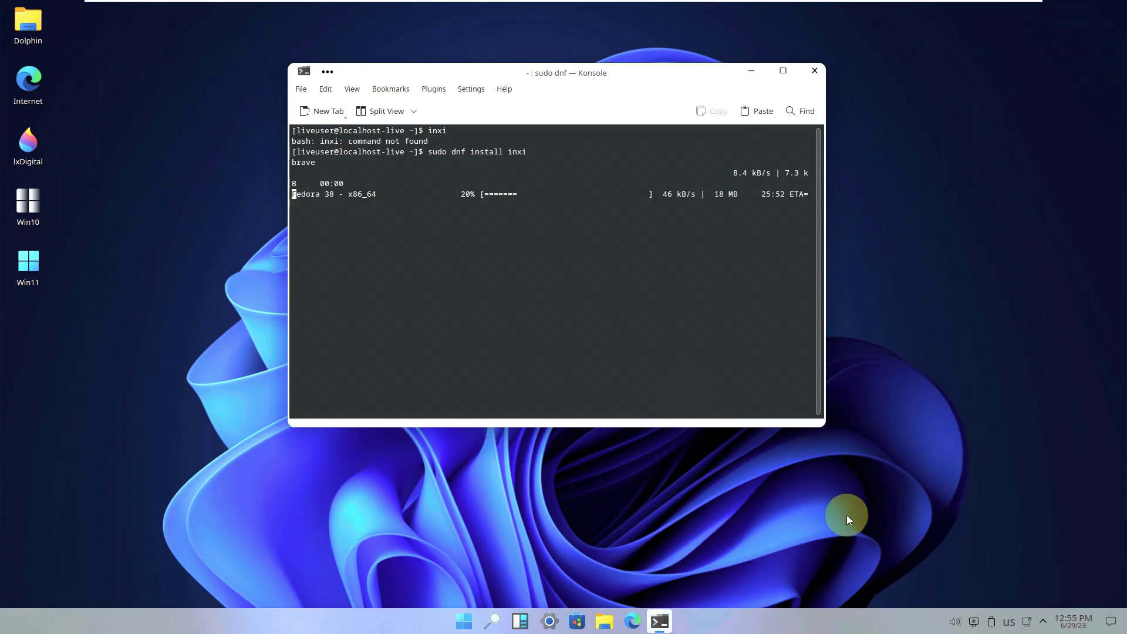
right_click(33, 89)
click(73, 75)
- Launch Brave Web Browser from the Start menu's All apps list
click(463, 621)
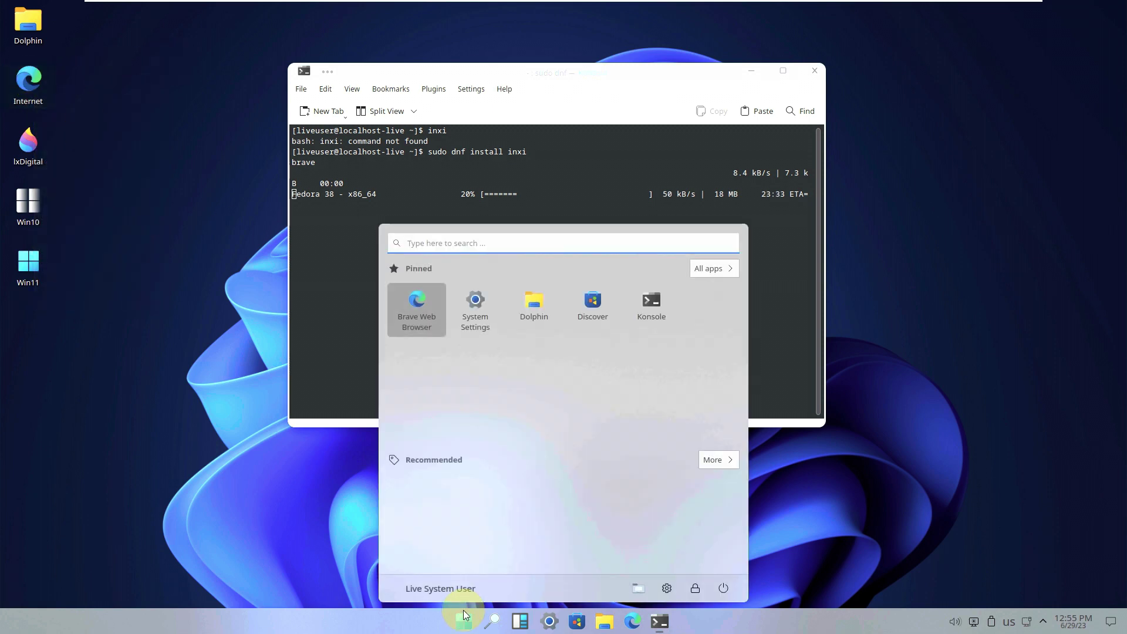
click(698, 278)
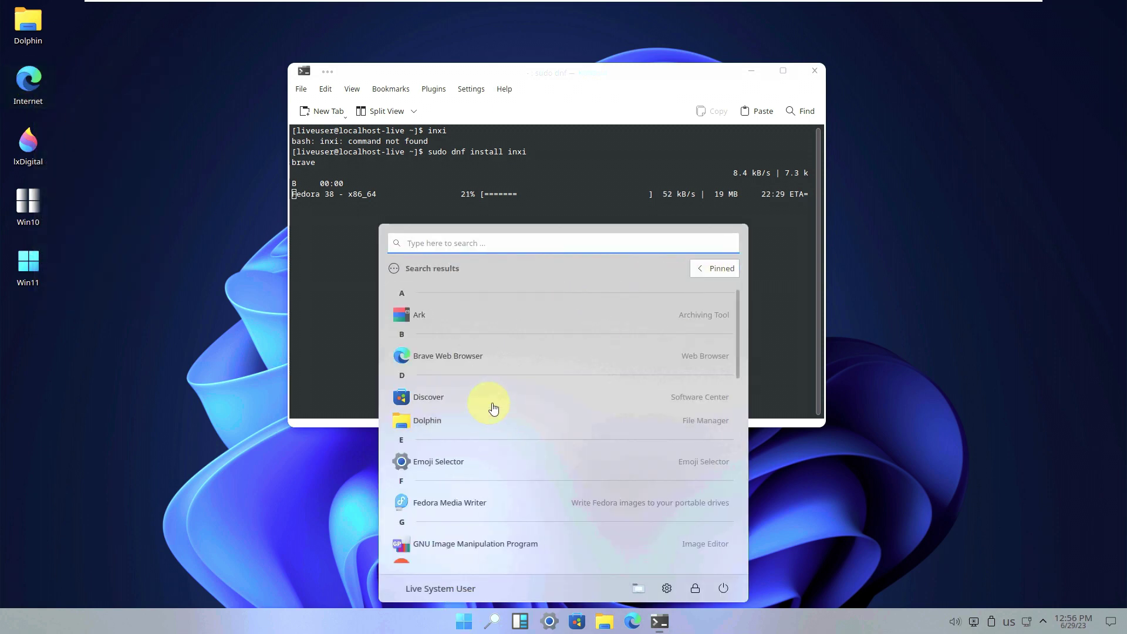
click(491, 359)
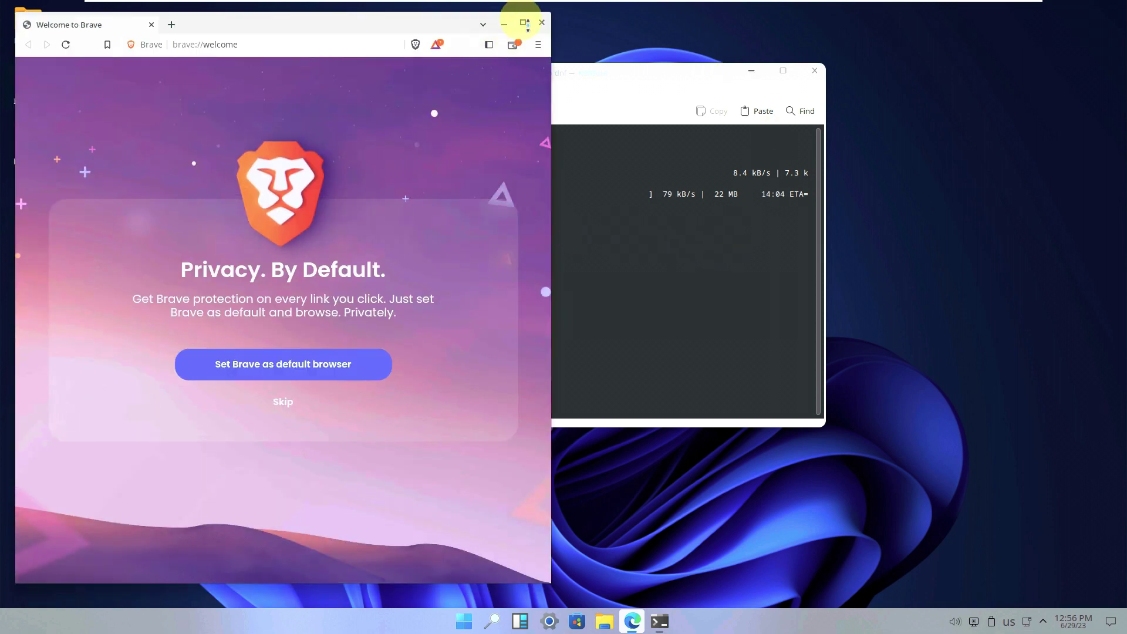
- Maximize Brave and check About Brave: version 1.52.126 on Chromium 114
click(524, 22)
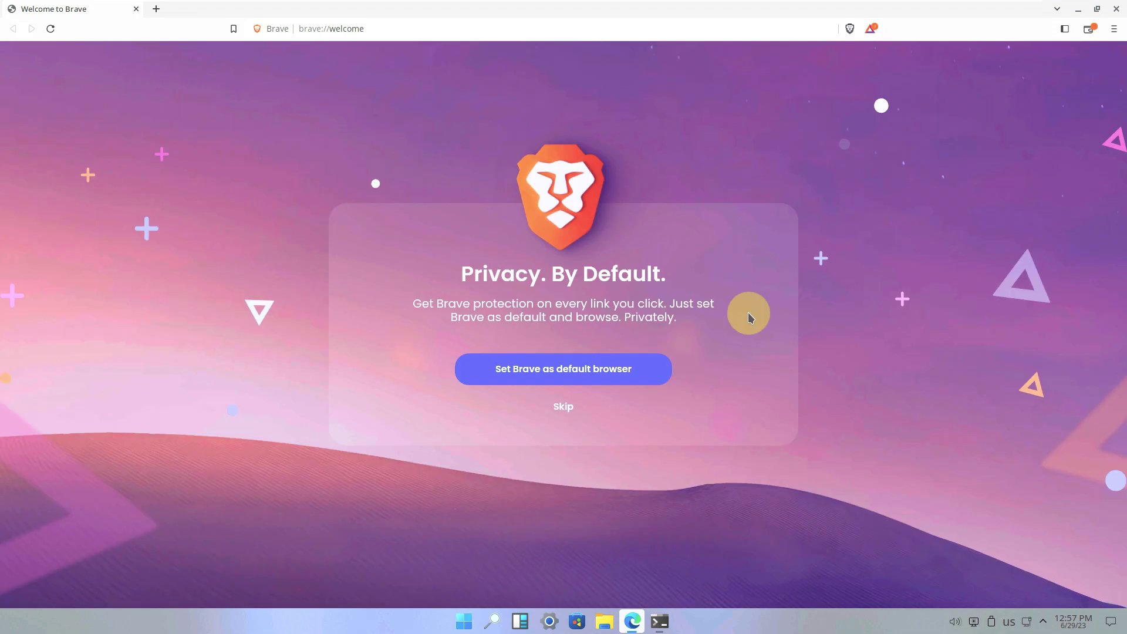
click(1113, 29)
click(1029, 377)
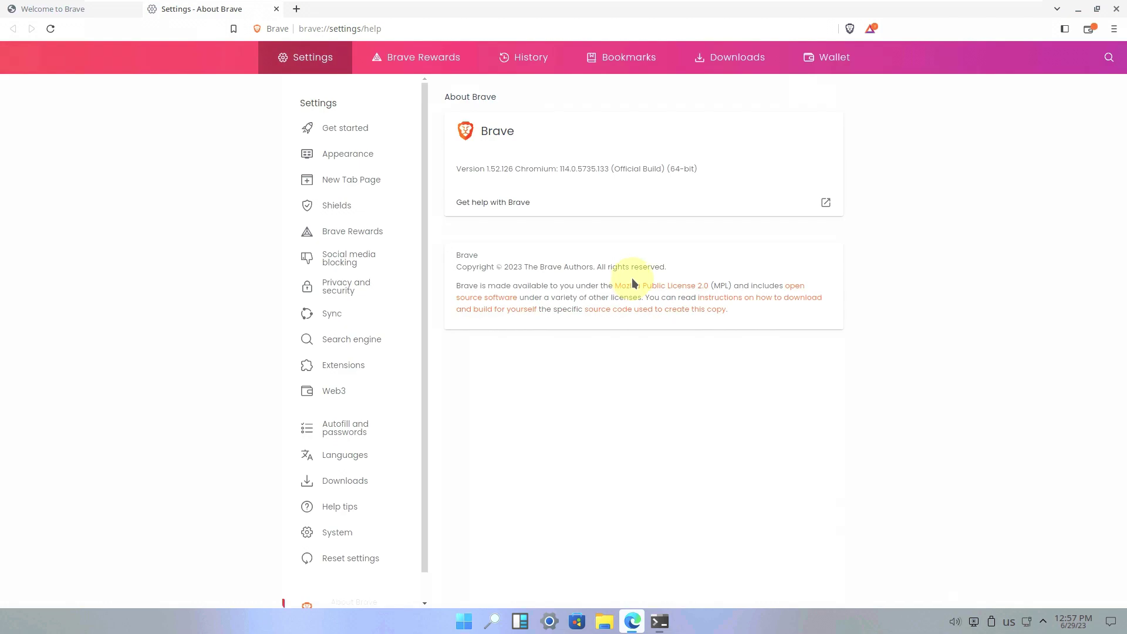
click(276, 9)
- Replace the address bar contents with 'sourceforge' and search for it
click(315, 34)
key(BackSpace)
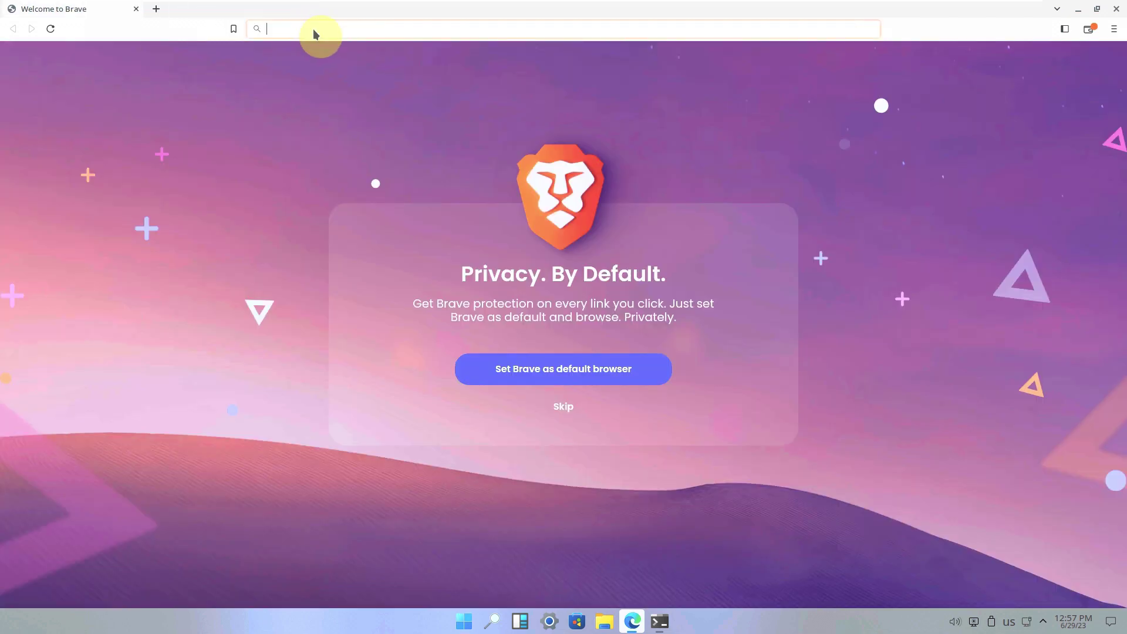
text(sourcefor)
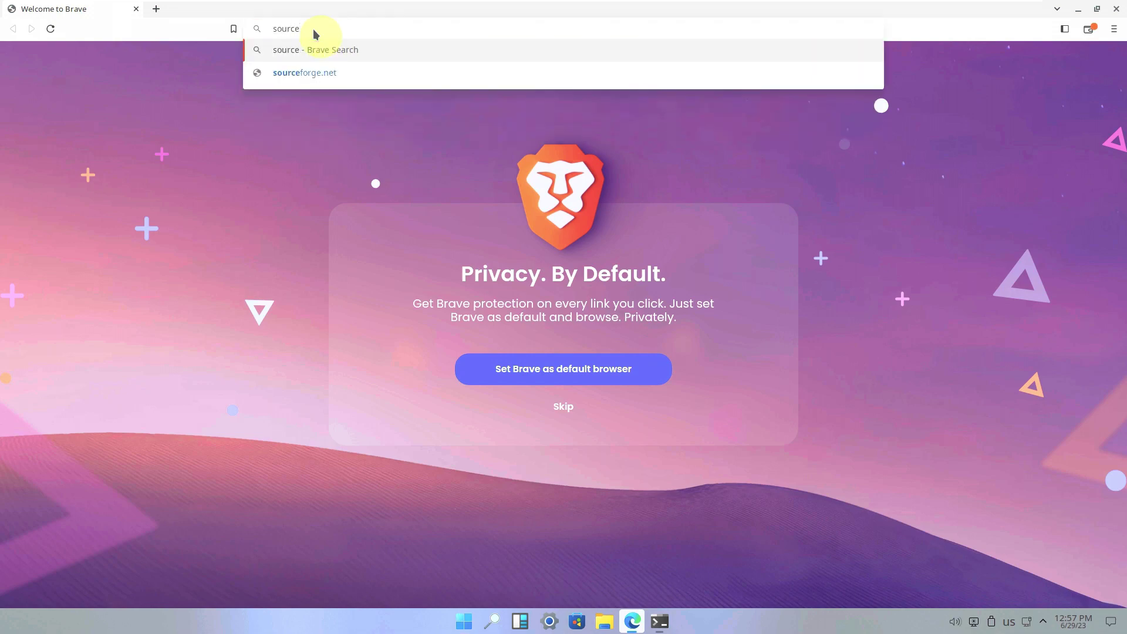
text(ge)
key(Return)
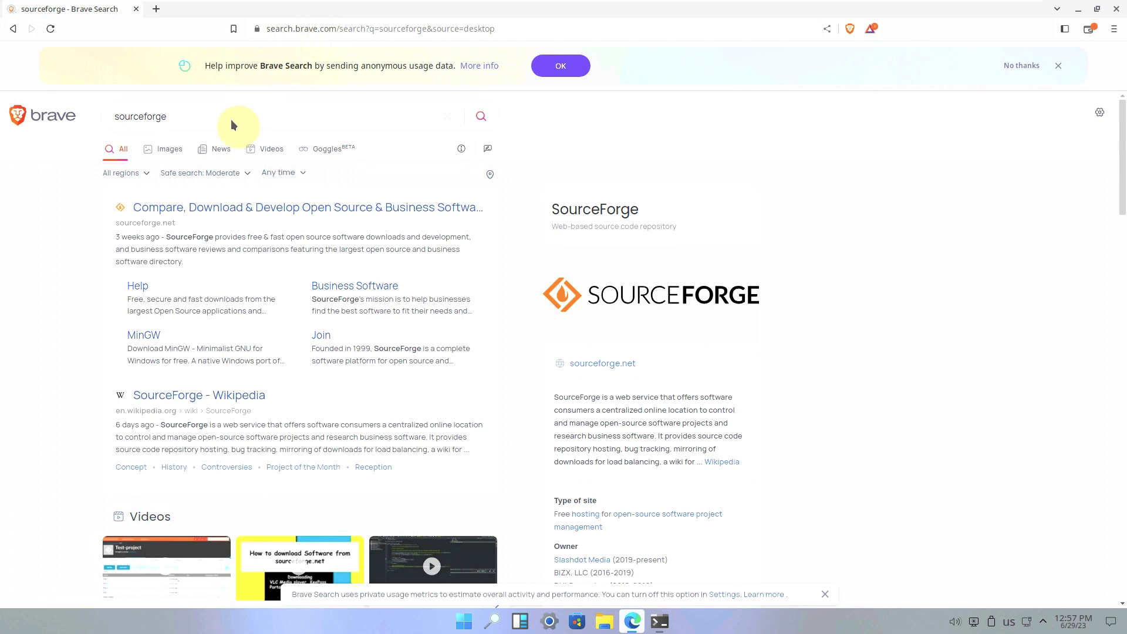
- On sourceforge.net, search 'kedora', open the Kedora project's Files and download the latest version
click(242, 207)
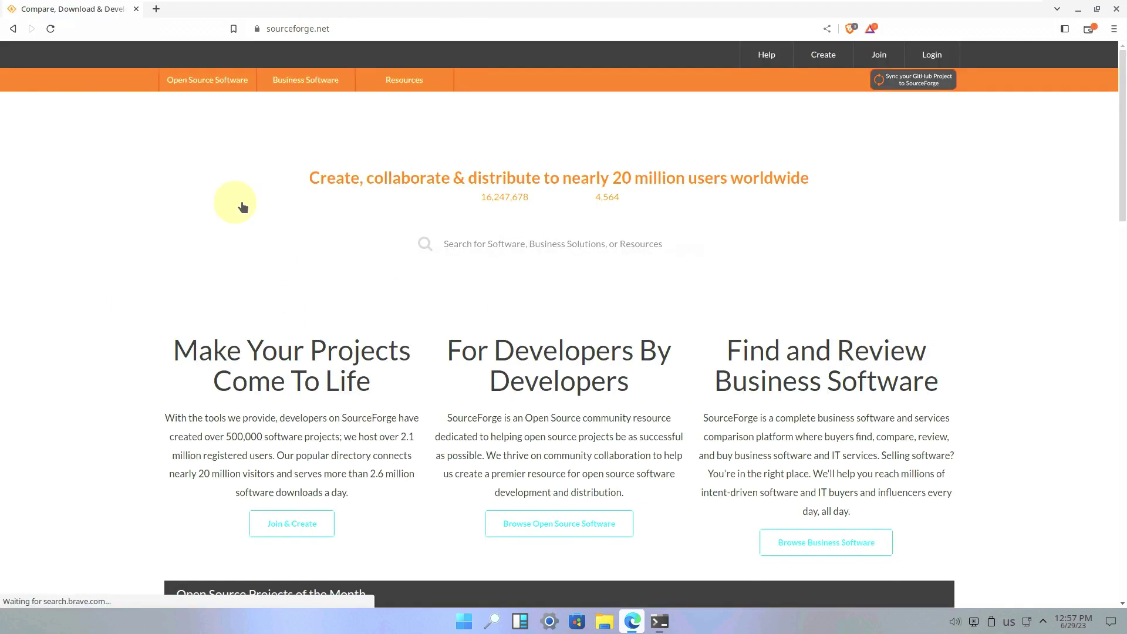
click(479, 245)
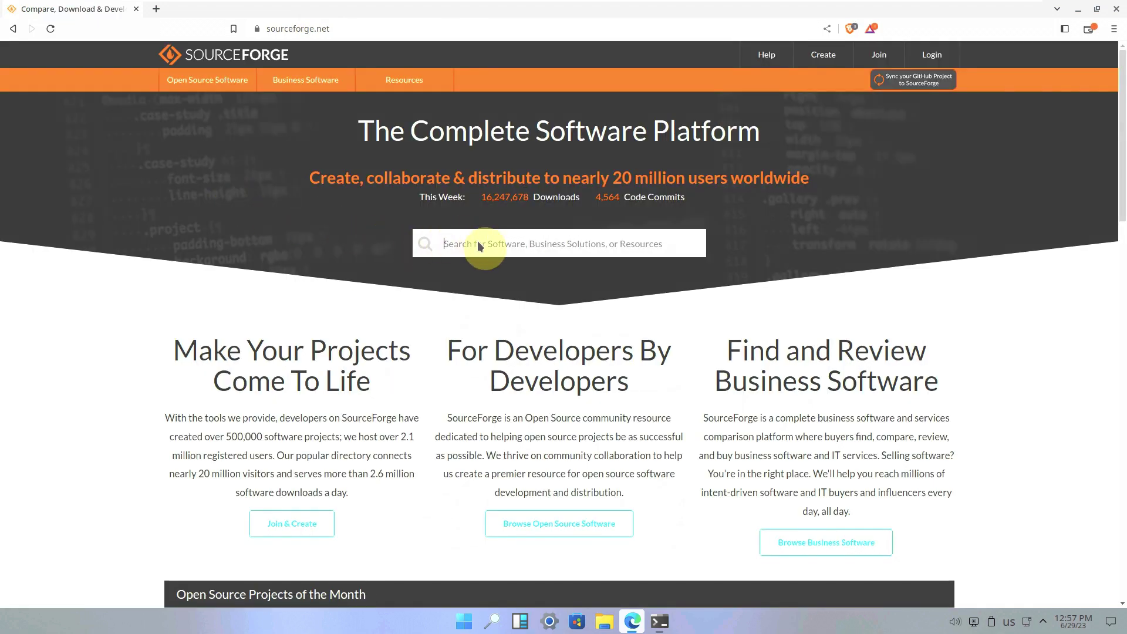
text(kedora)
scroll(481, 250, down, 2)
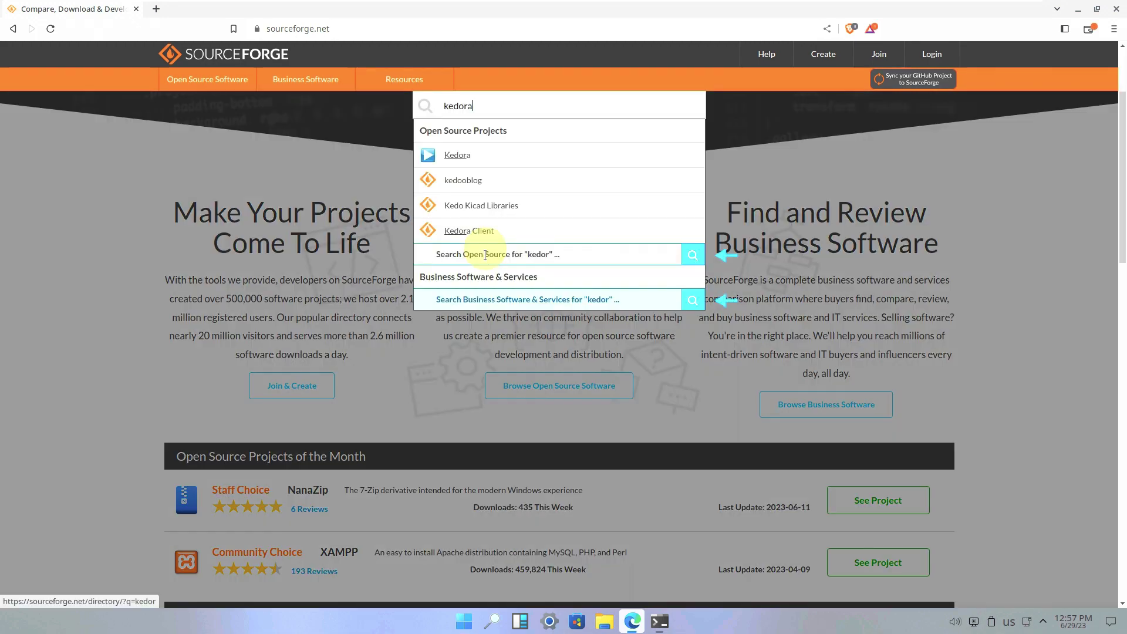
click(456, 156)
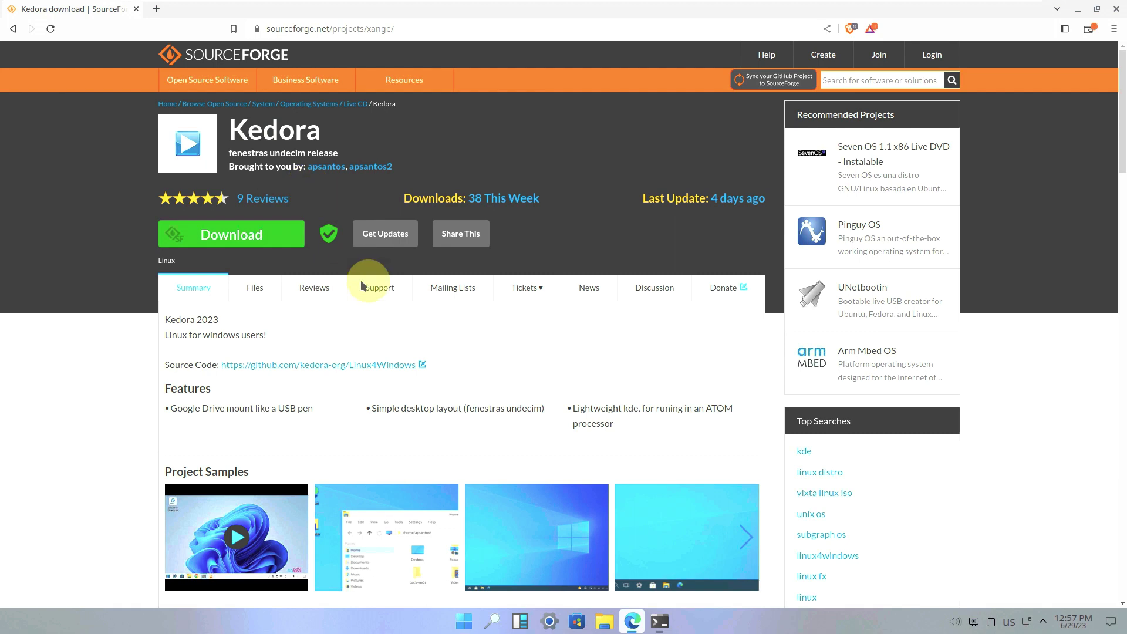
click(268, 290)
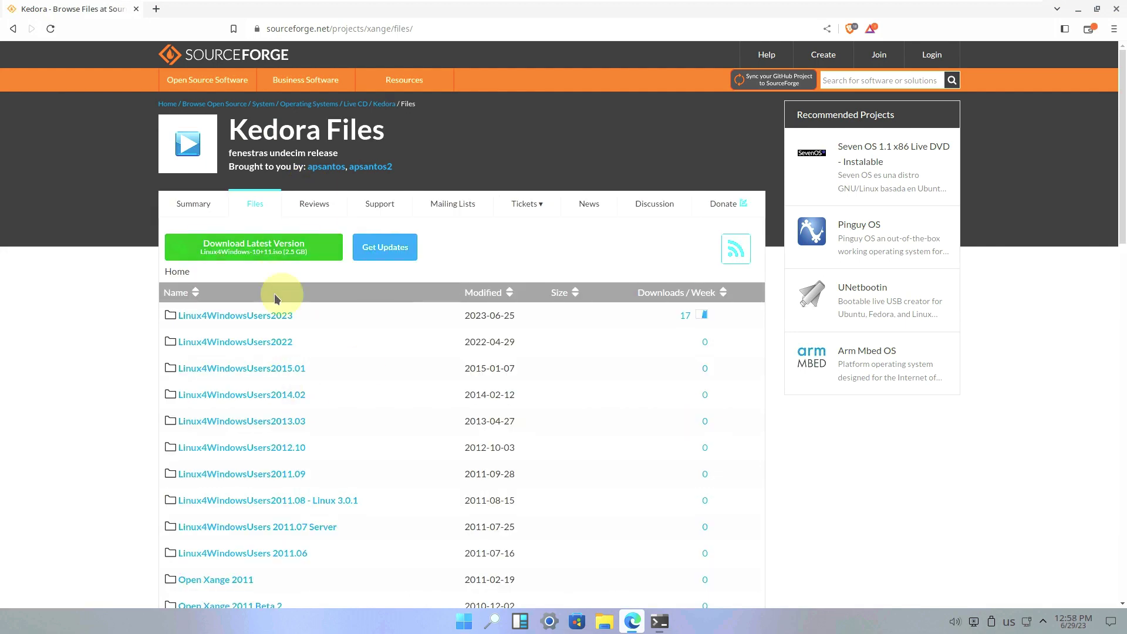
click(264, 252)
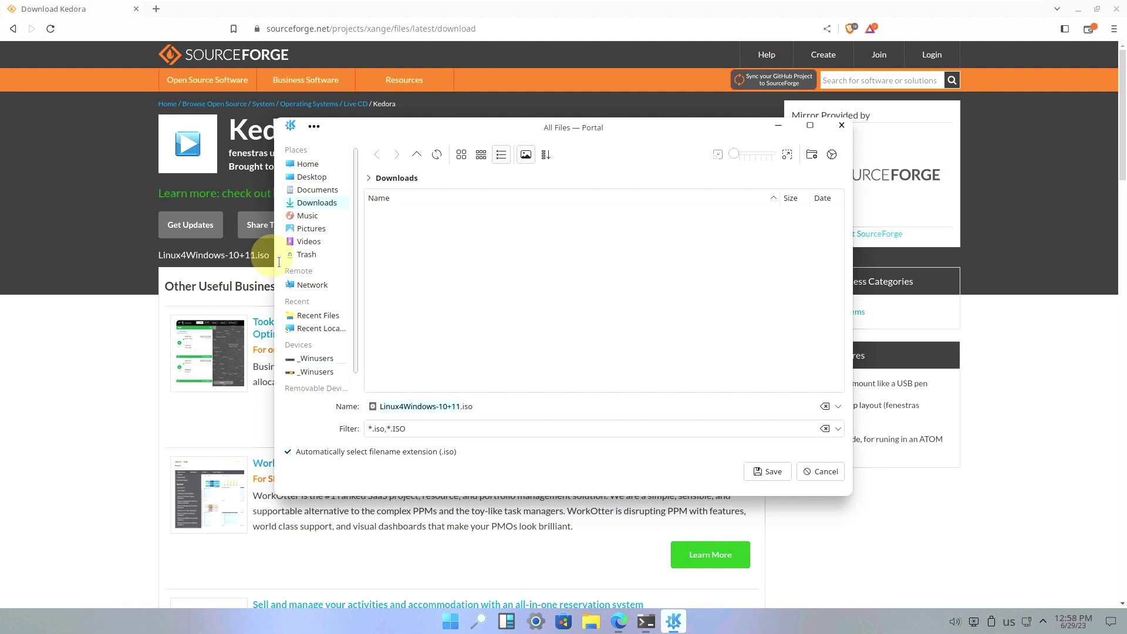
- Save the Kedora ISO to the Desktop, then cancel that download and close Brave
click(308, 177)
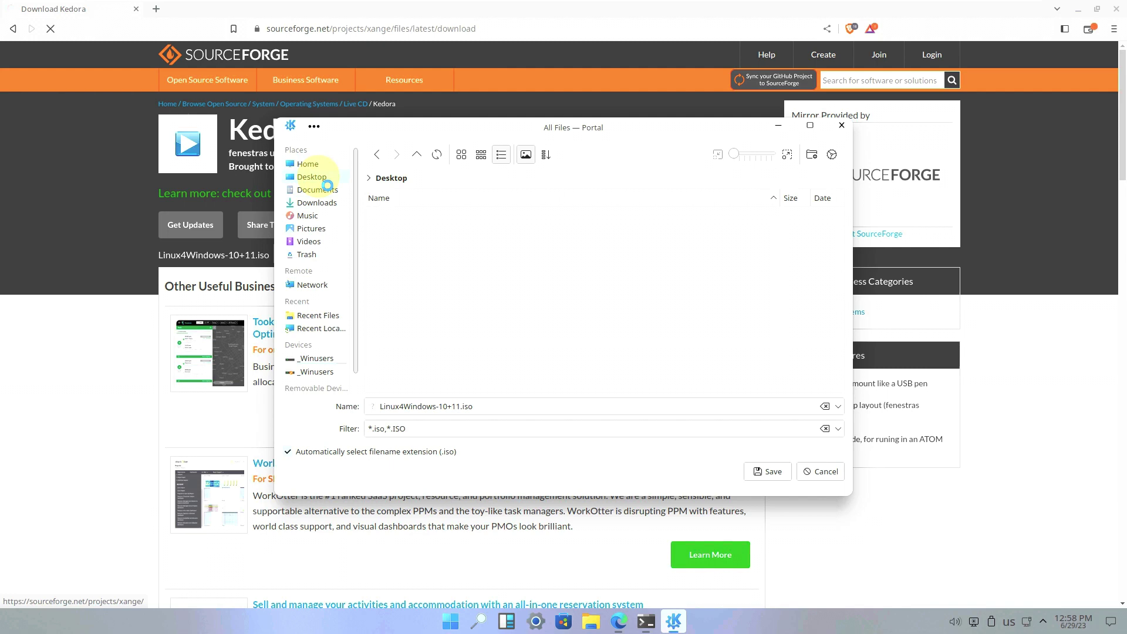
click(764, 472)
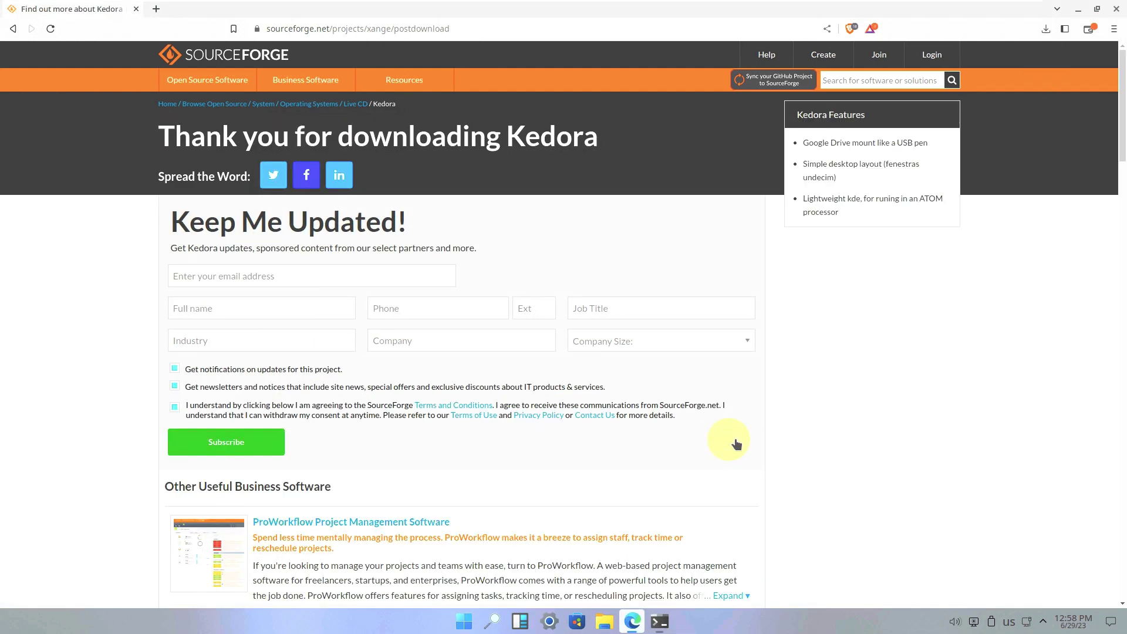
click(1045, 30)
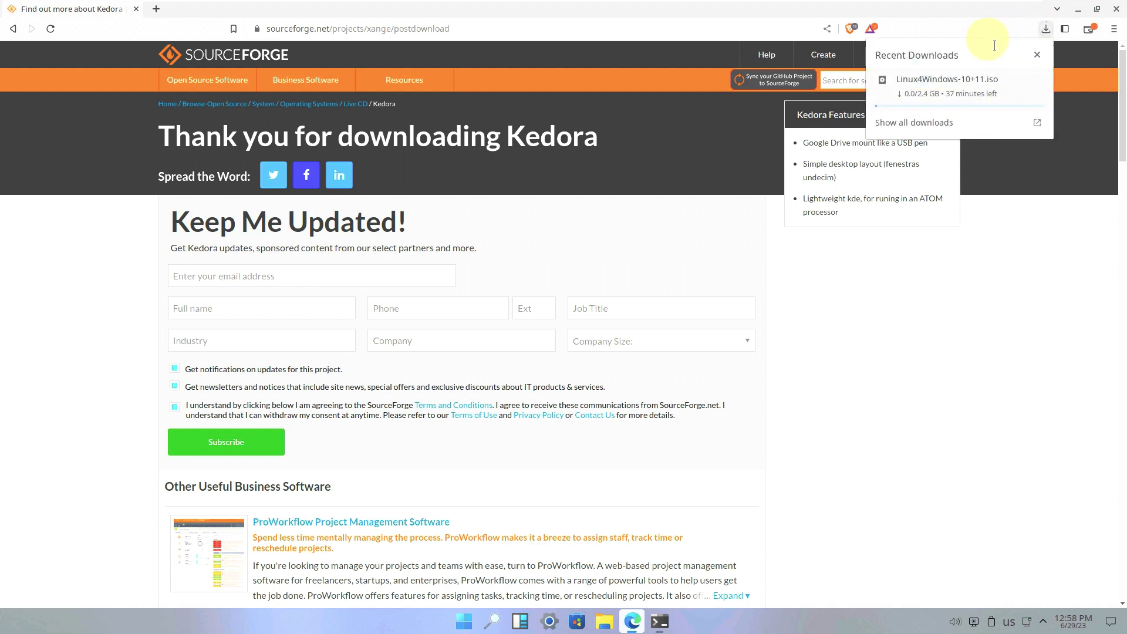
click(1034, 75)
click(1038, 80)
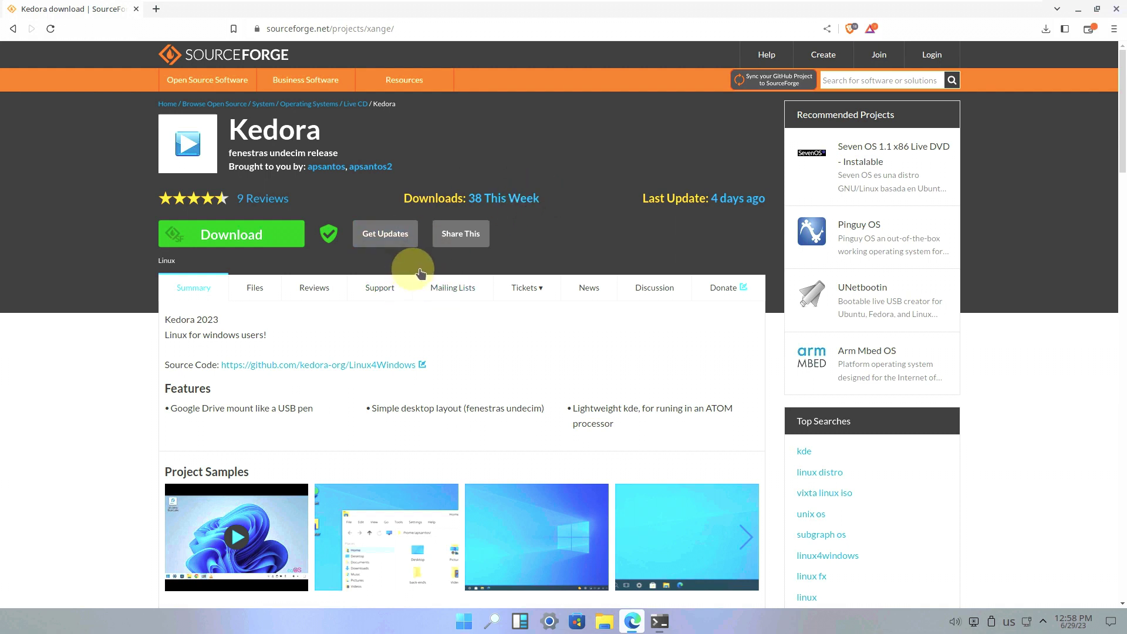
click(1116, 9)
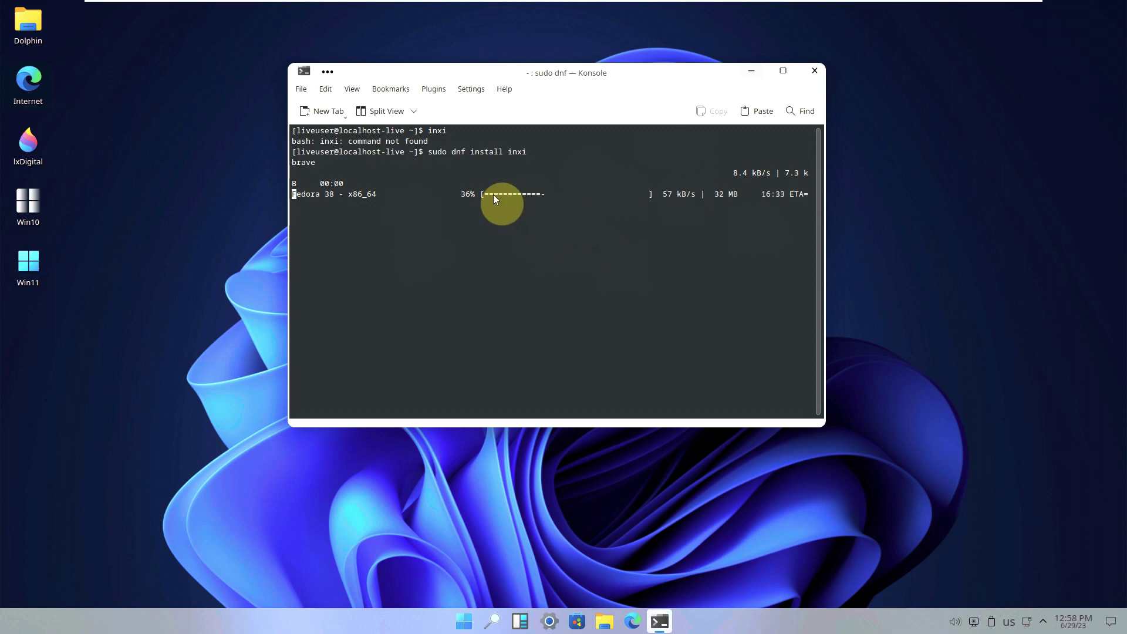
- Browse the full All apps list in the Start menu
click(103, 146)
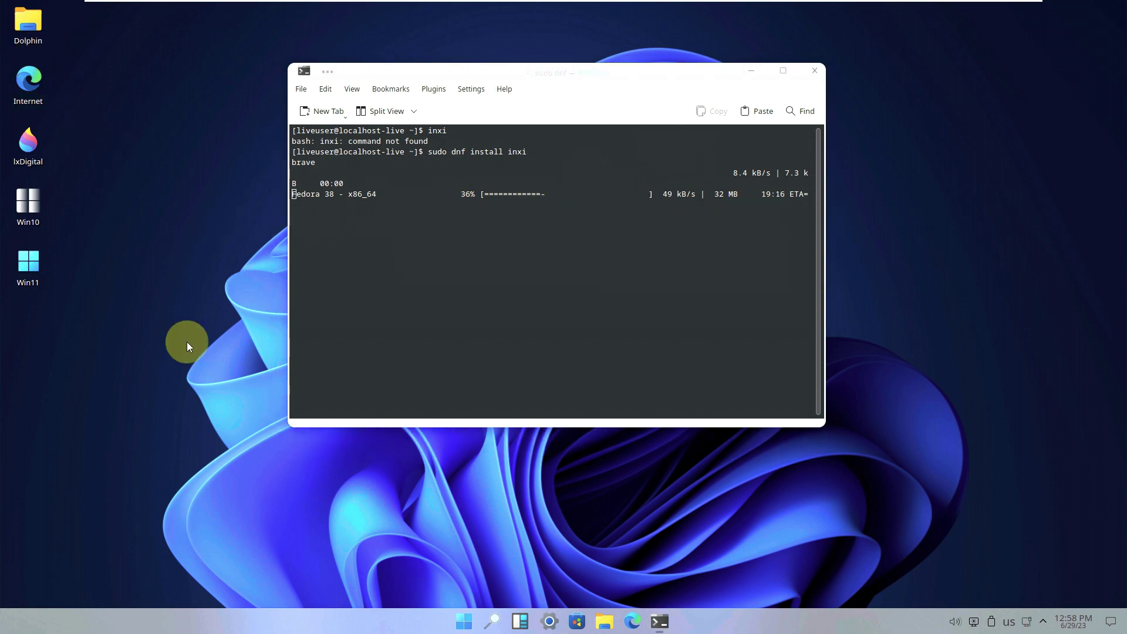
click(464, 621)
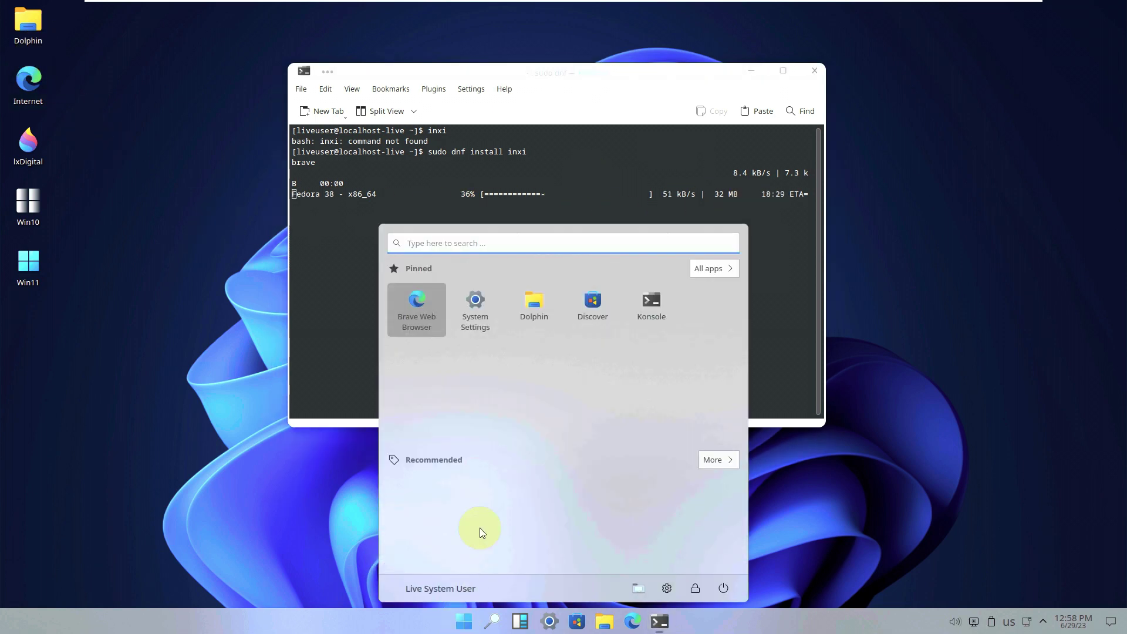
click(717, 268)
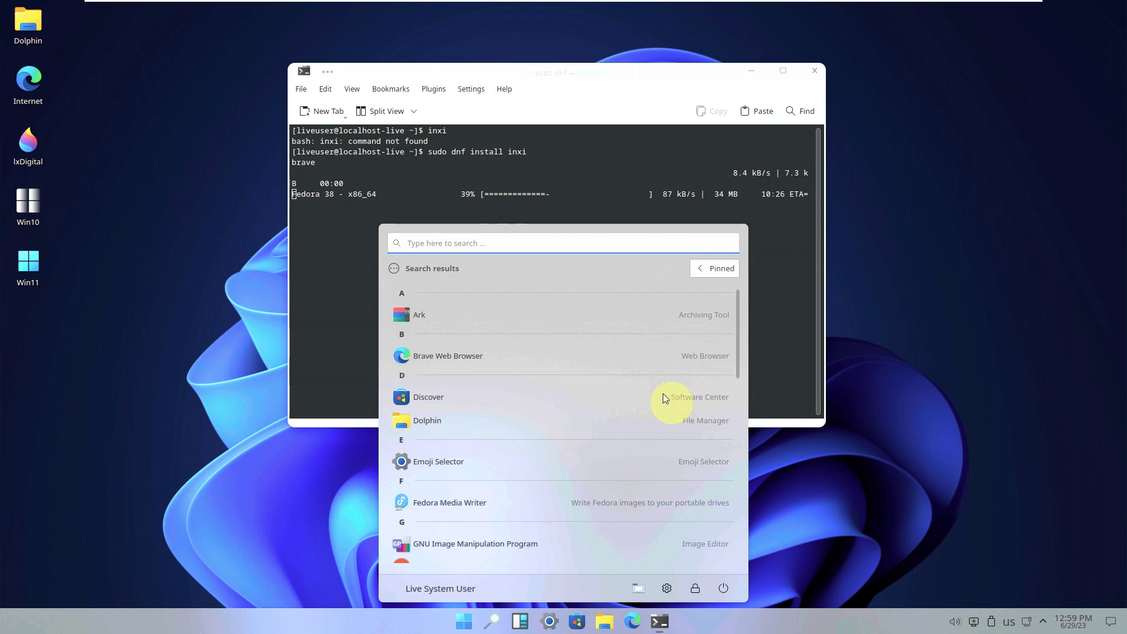
drag(740, 366, 739, 403)
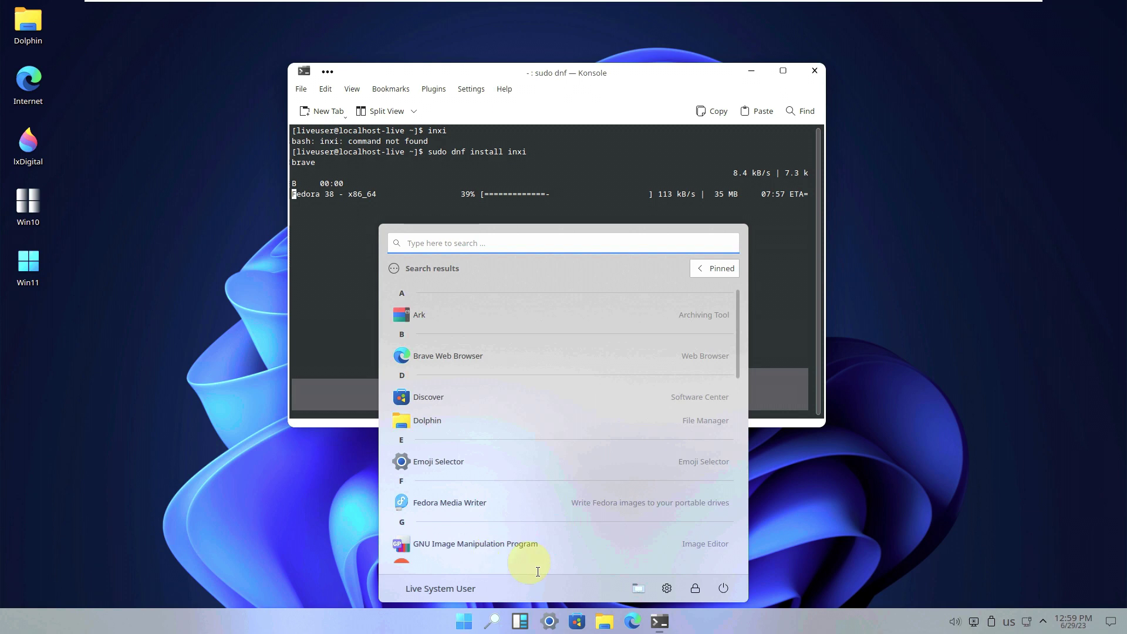
click(46, 269)
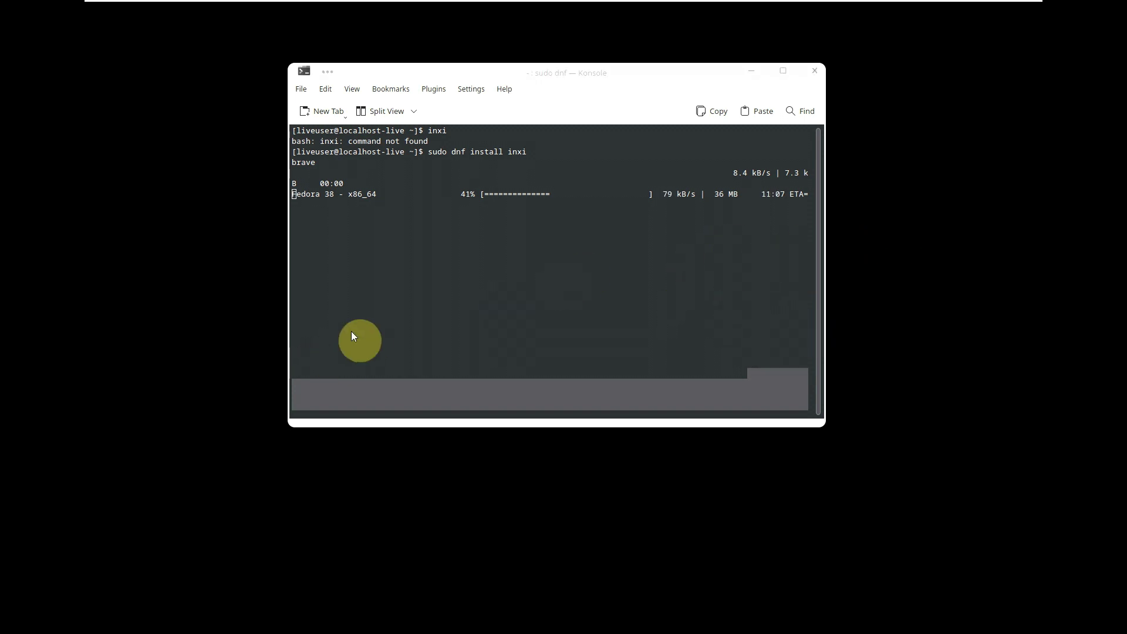
- Launch System Monitor from All apps and close the Konsole window still running dnf
drag(593, 70, 625, 85)
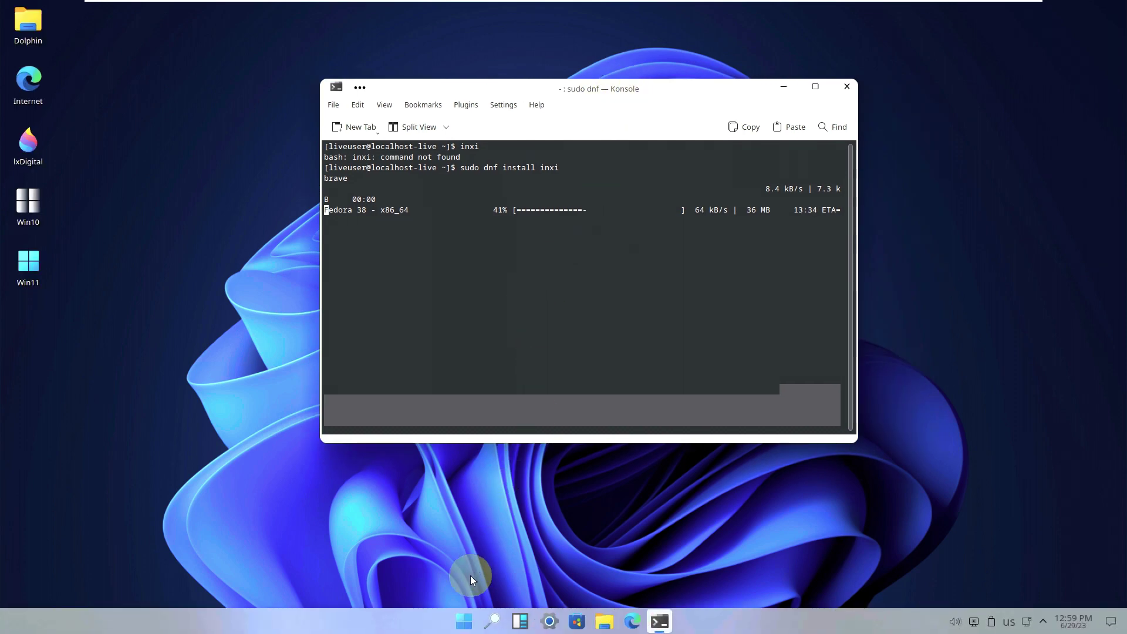
click(465, 620)
click(708, 269)
scroll(727, 345, down, 6)
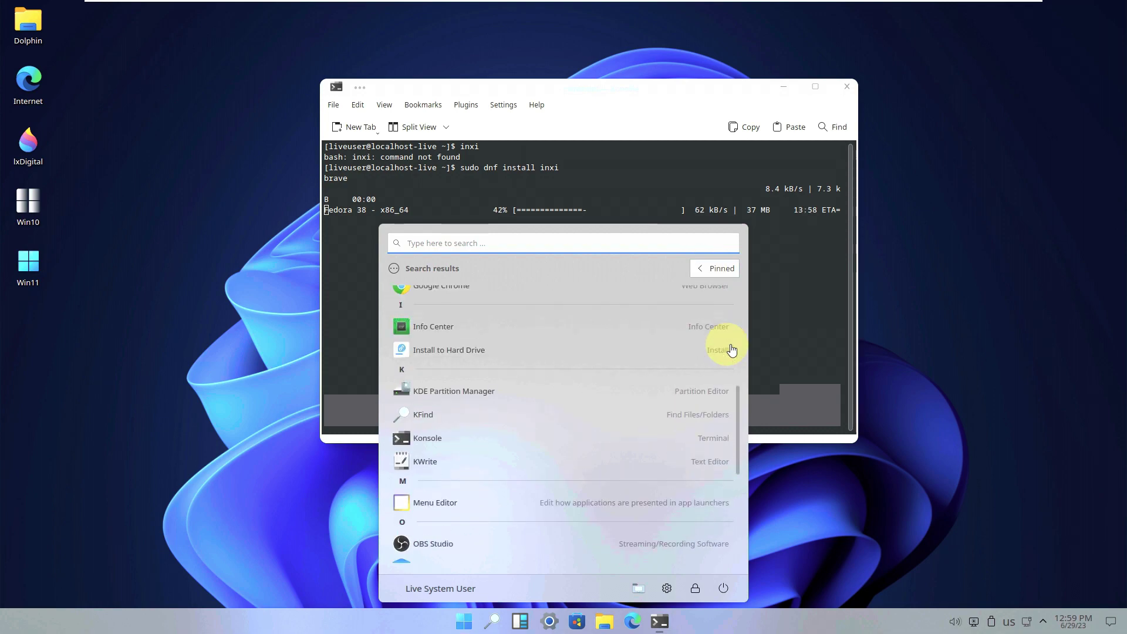
scroll(731, 349, down, 5)
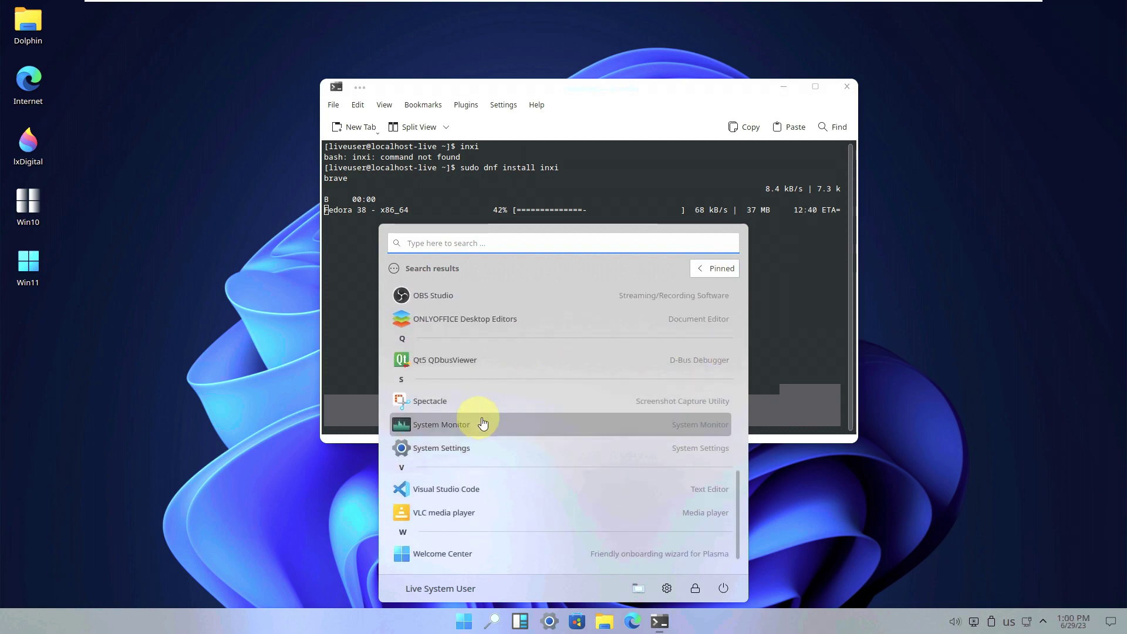
click(469, 416)
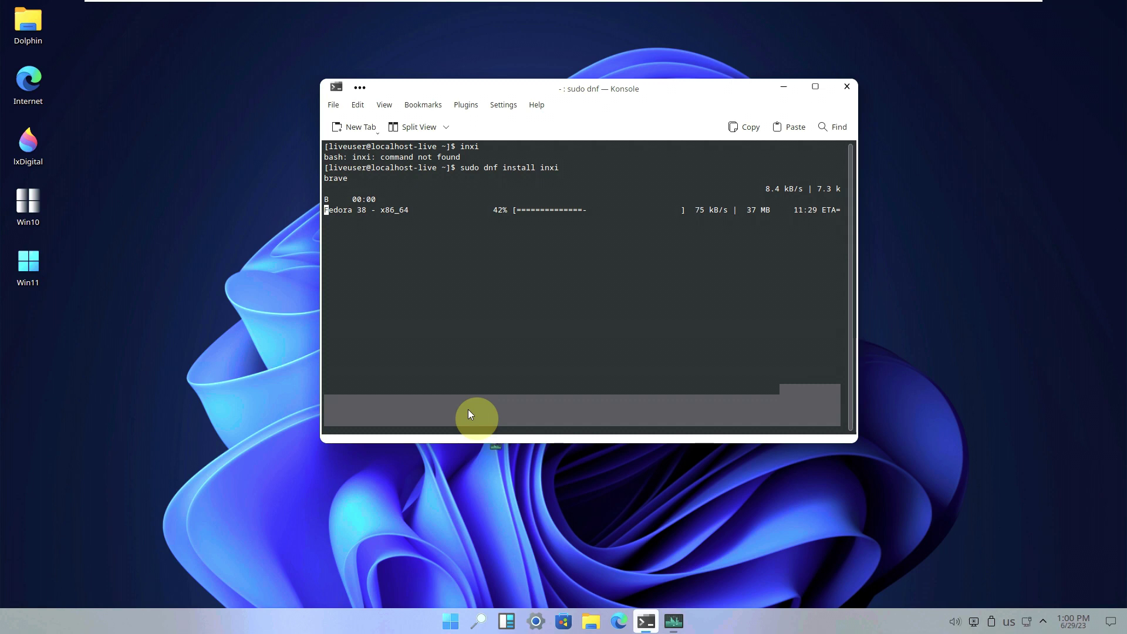
click(847, 87)
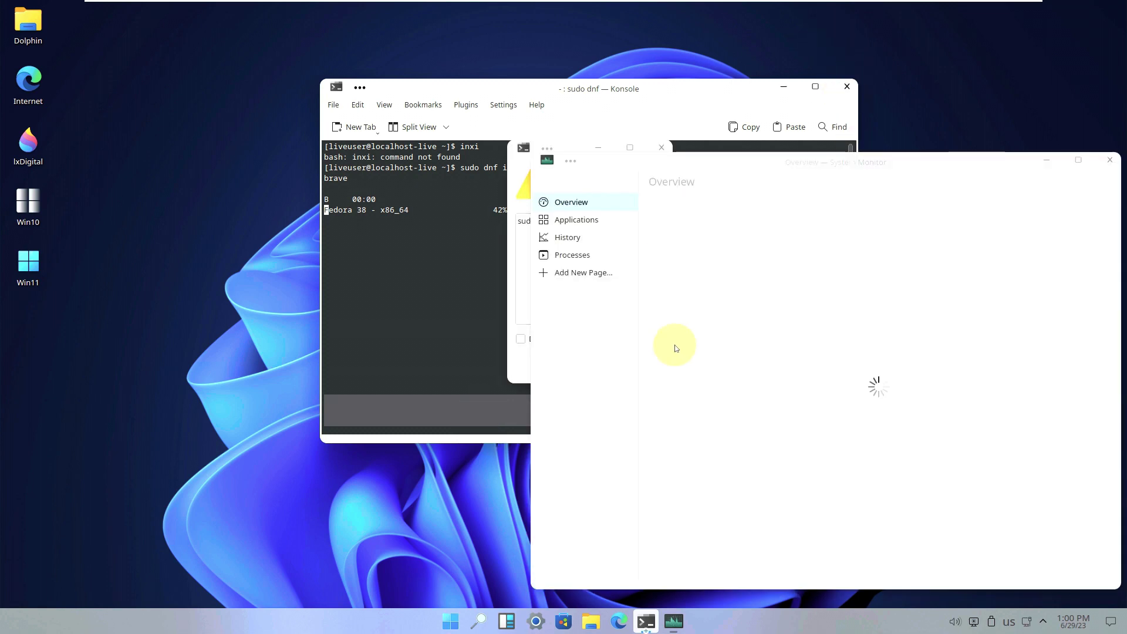
click(524, 312)
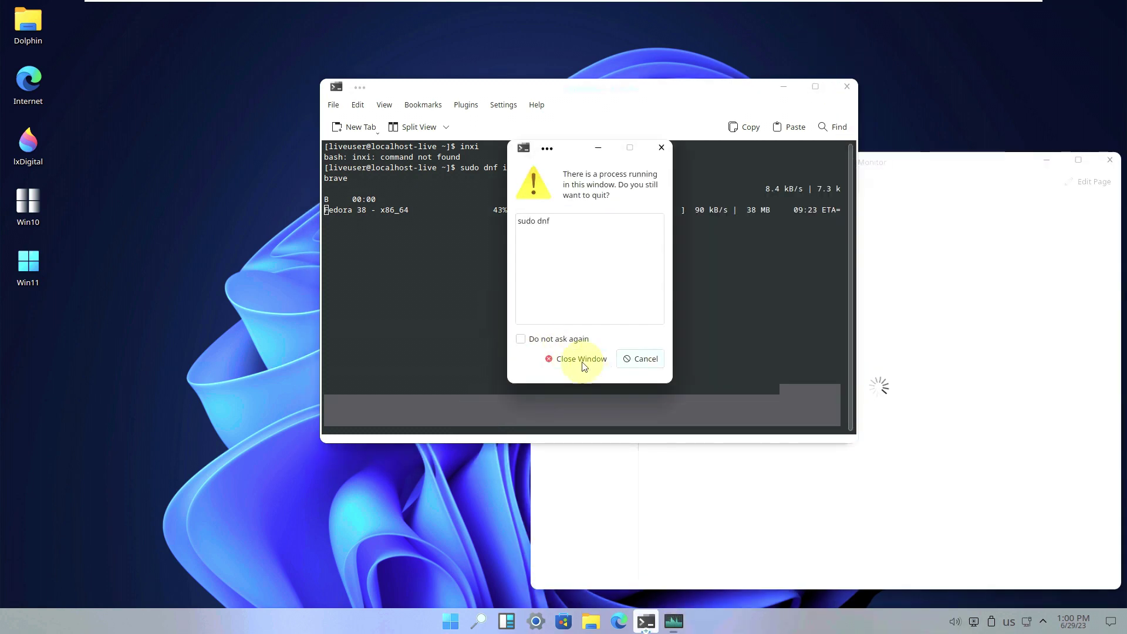
- Confirm quitting Konsole, then move System Monitor left and maximize it
click(582, 362)
drag(838, 156, 493, 118)
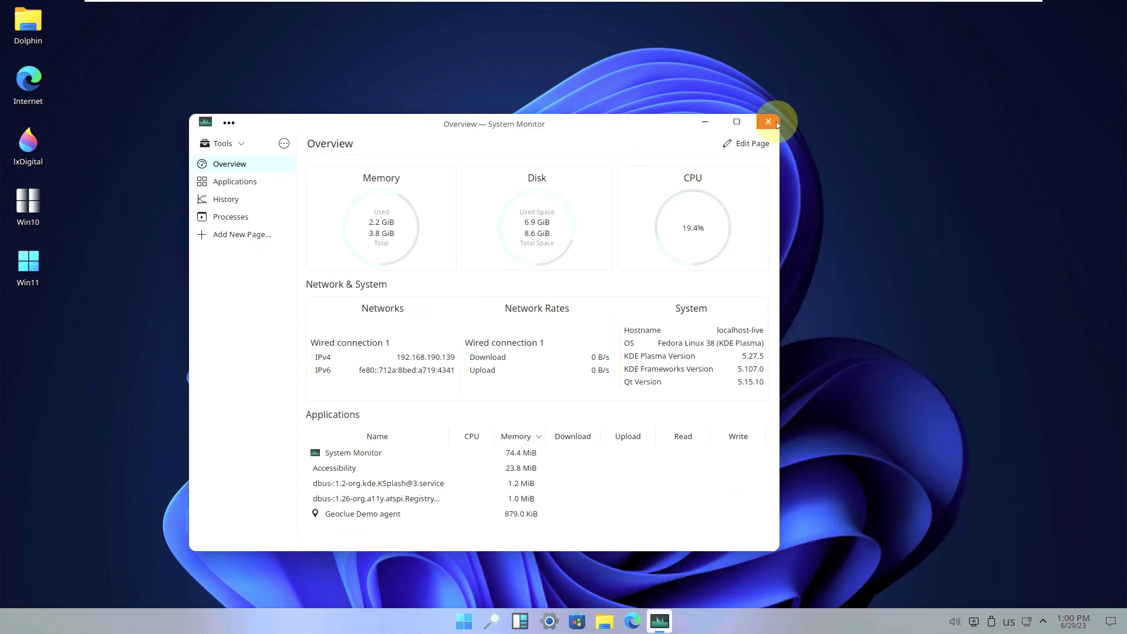
click(737, 122)
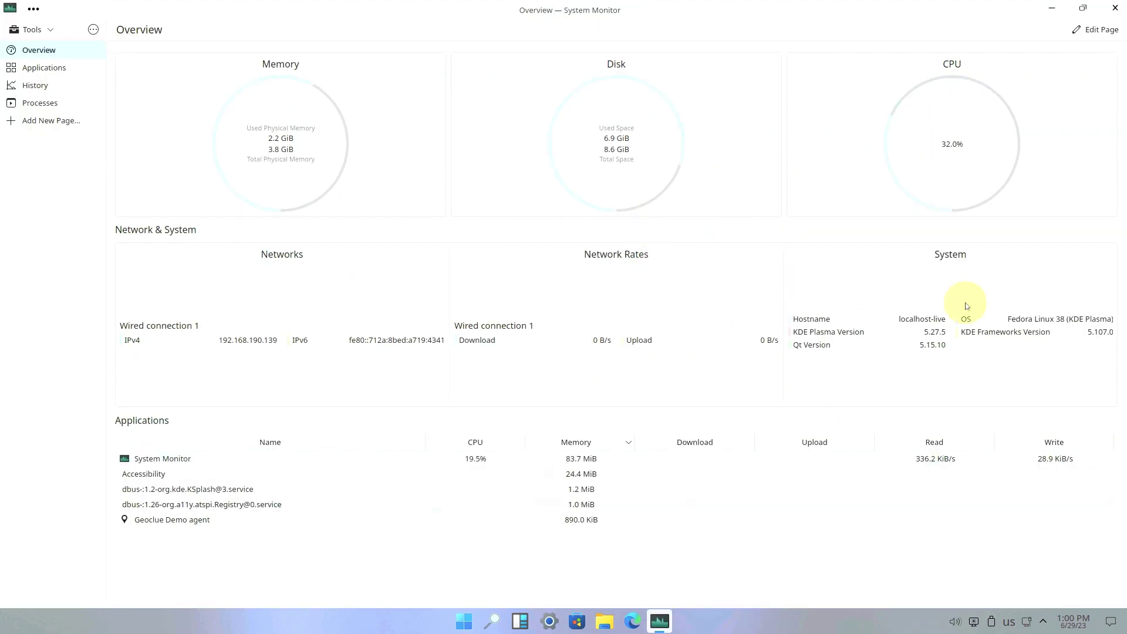
- View the Applications, History, Processes and Overview pages, then close System Monitor
click(85, 73)
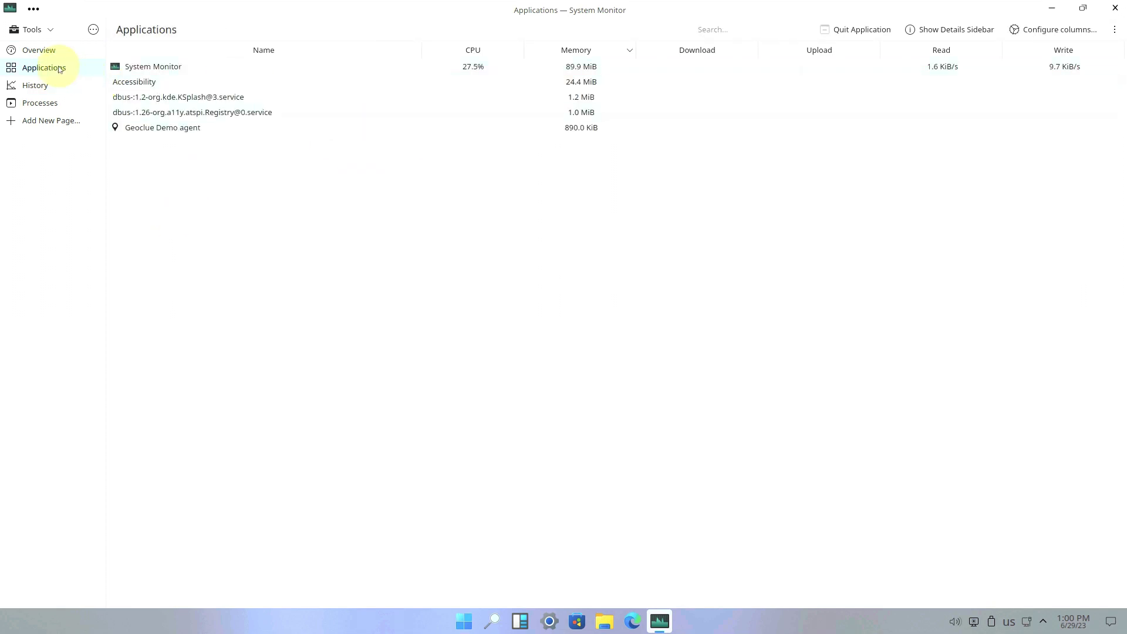
click(59, 88)
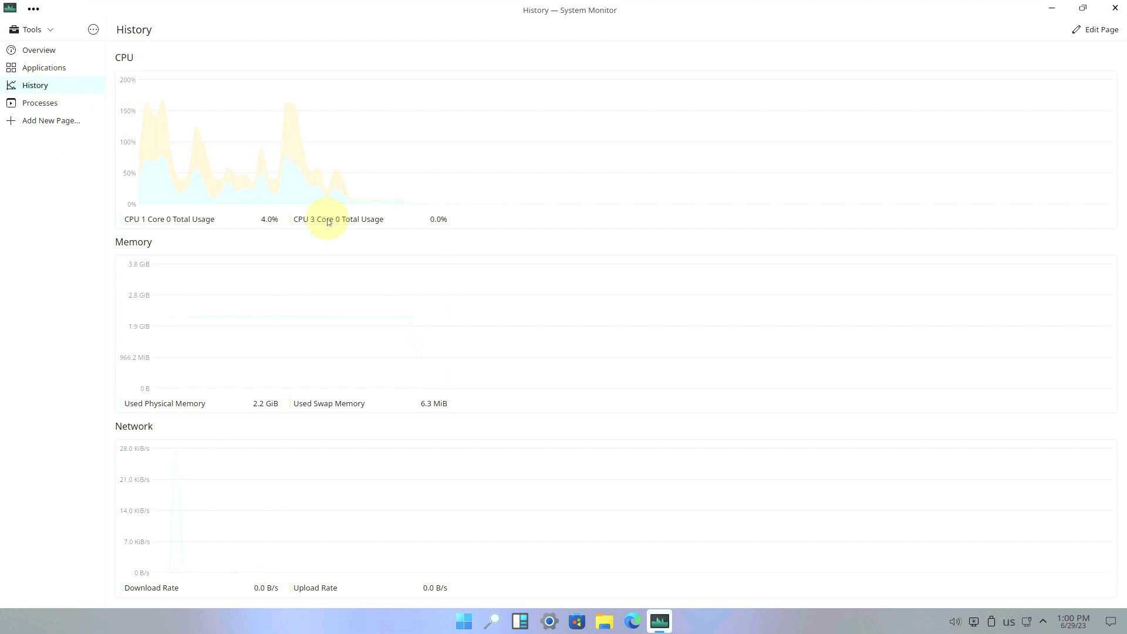
click(64, 109)
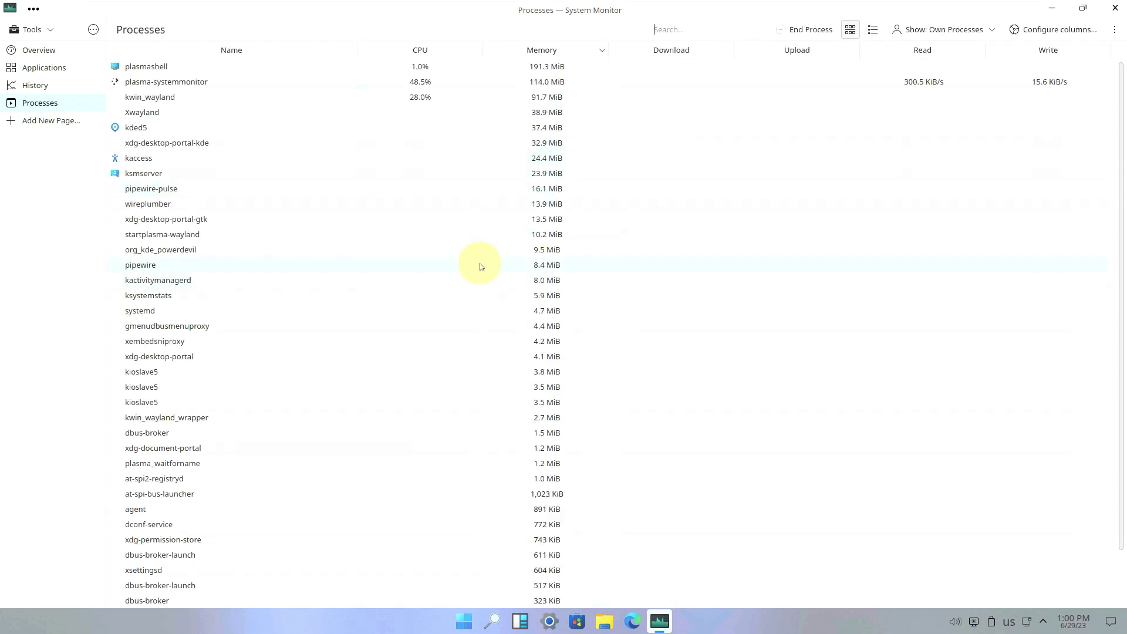
scroll(480, 264, down, 2)
scroll(480, 265, up, 2)
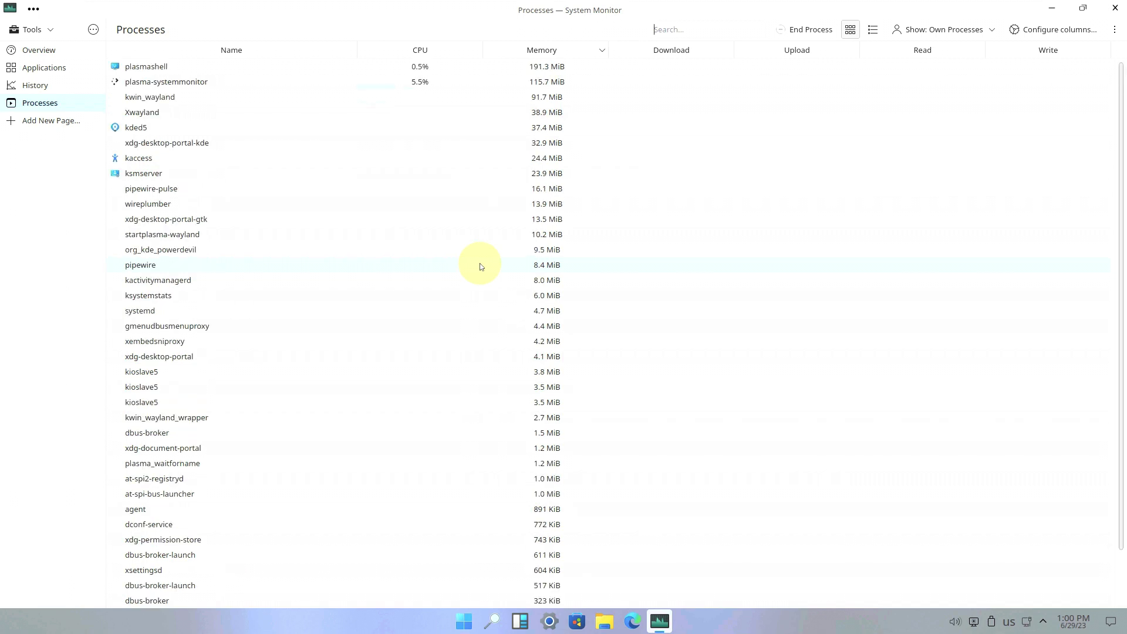
click(94, 82)
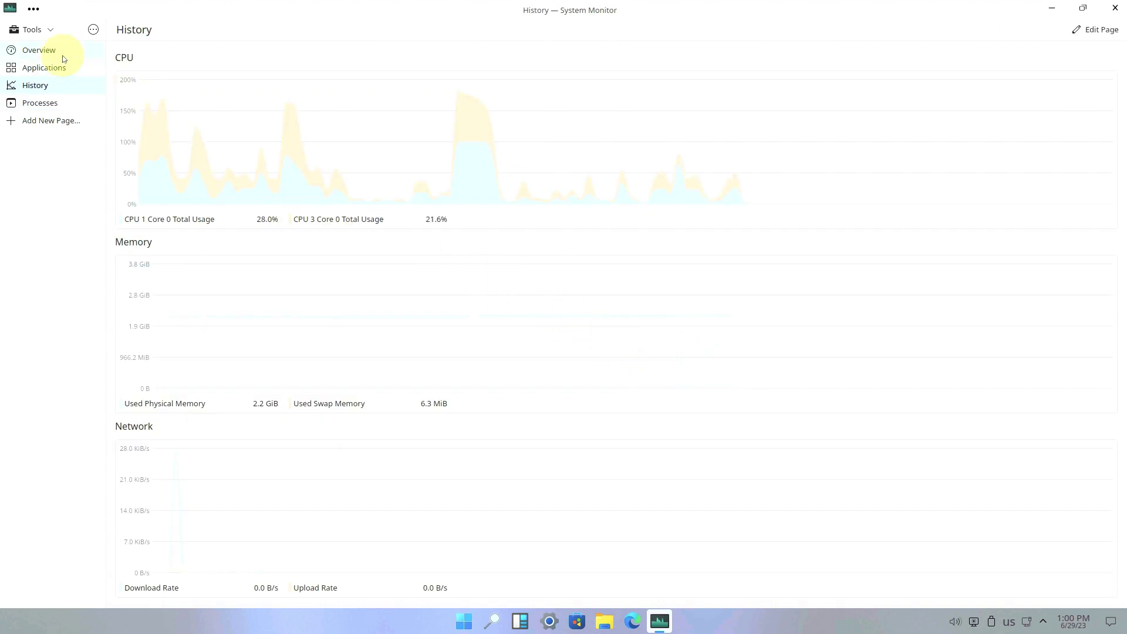
click(63, 73)
click(101, 50)
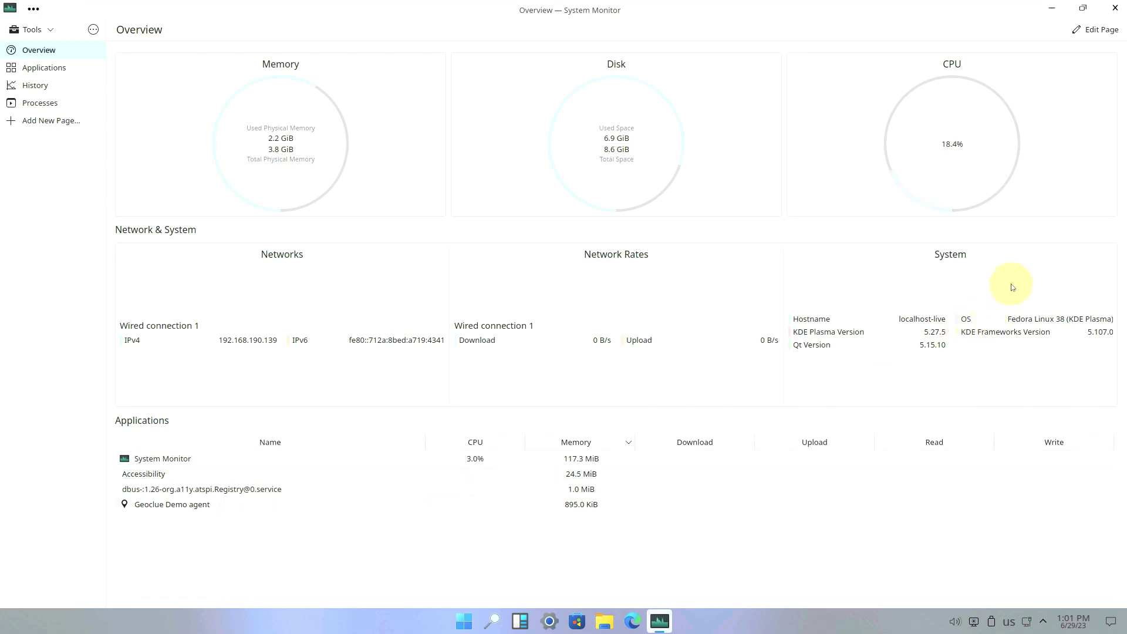
click(1115, 8)
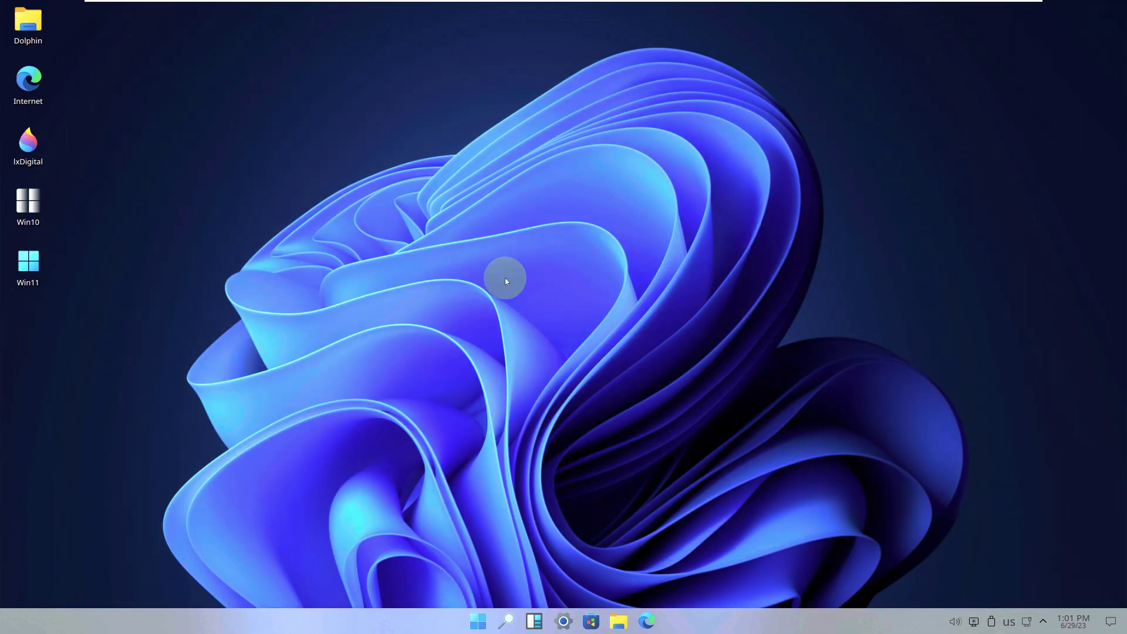
- Launch Install to Hard Drive from the All apps list
click(477, 620)
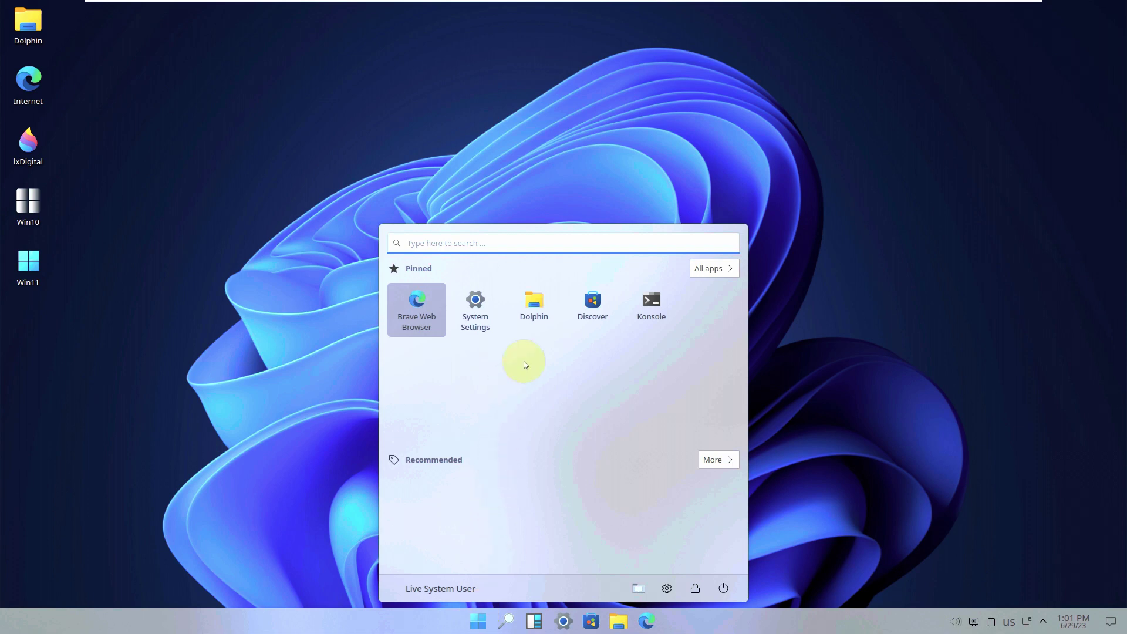
click(714, 269)
scroll(467, 320, down, 3)
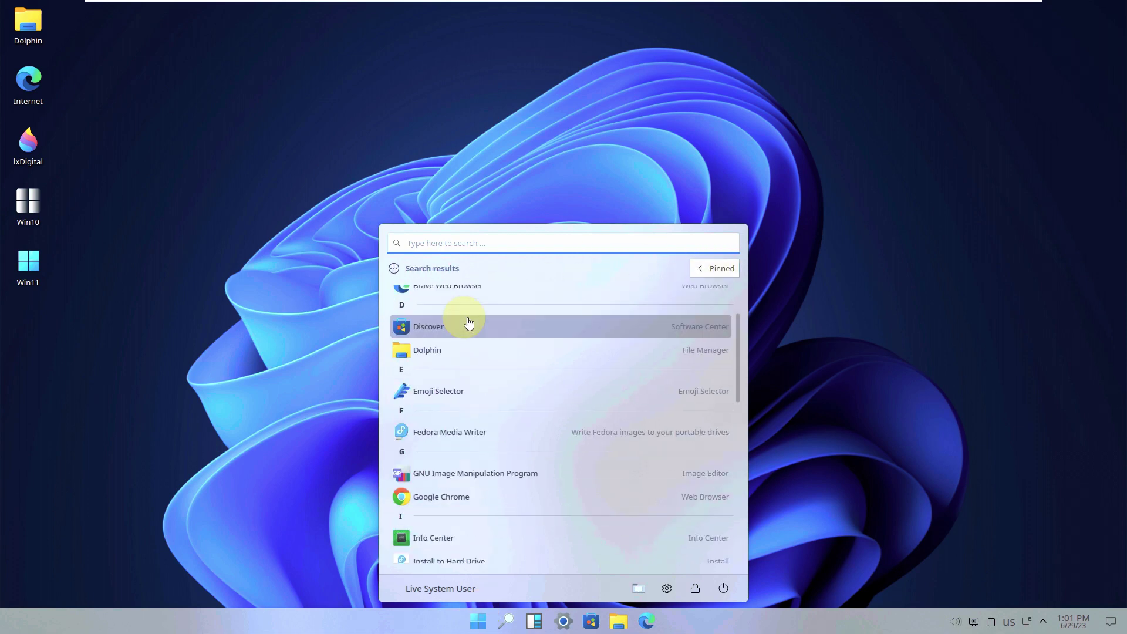
scroll(487, 411, down, 5)
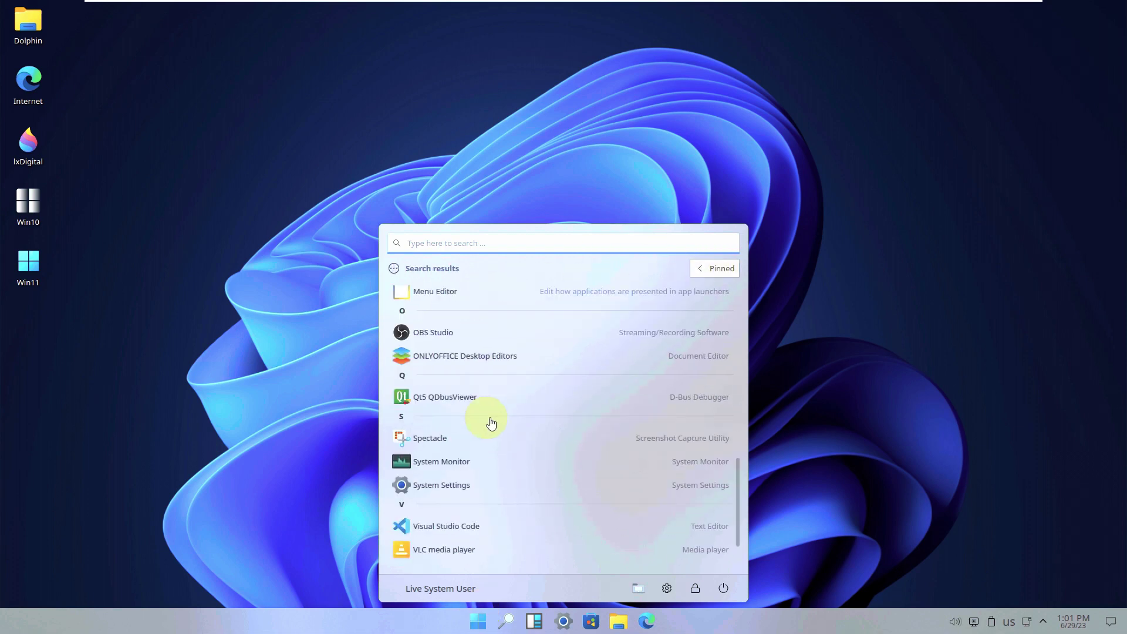
scroll(493, 505, up, 5)
click(482, 397)
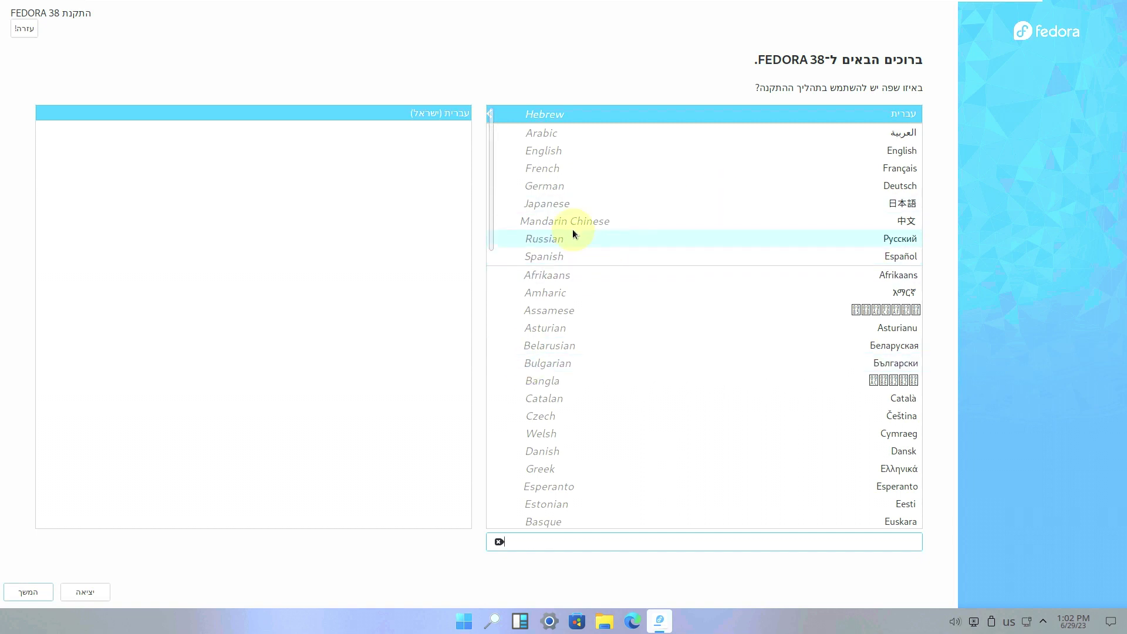
- Choose English, keep the 80 GB disk as destination, and open Root Account
click(568, 153)
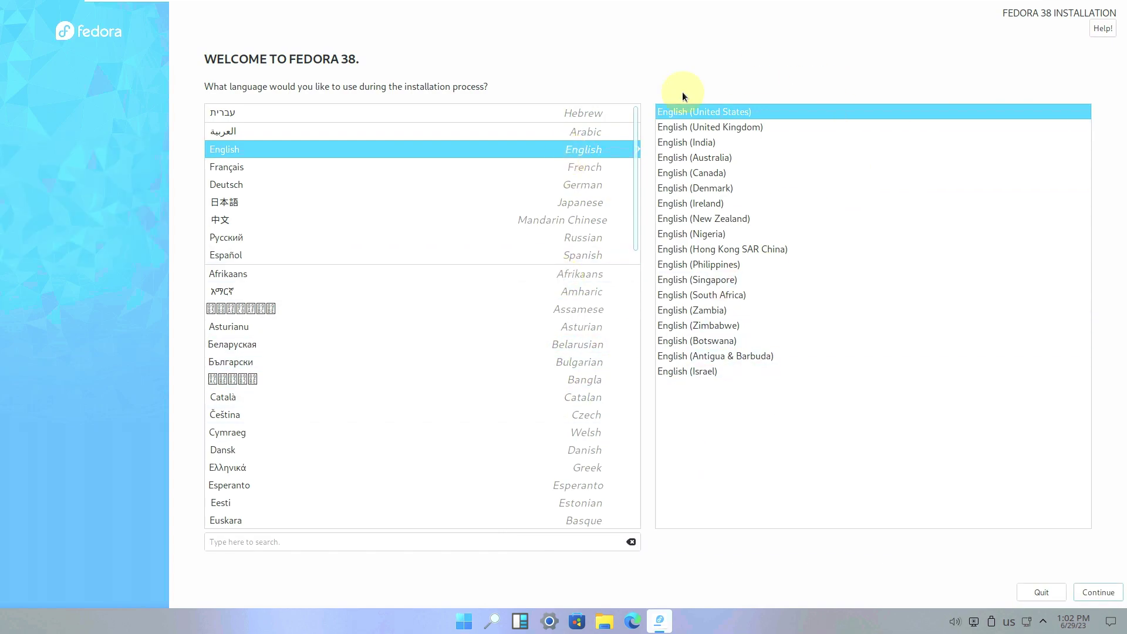
click(1094, 591)
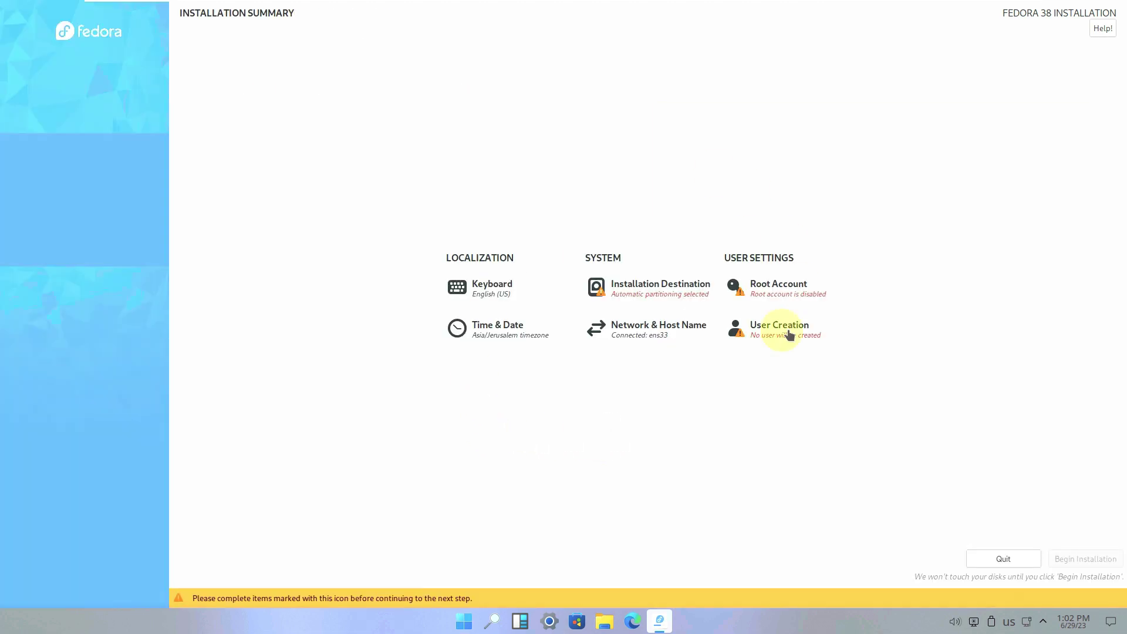
click(634, 288)
click(110, 148)
click(109, 147)
click(28, 30)
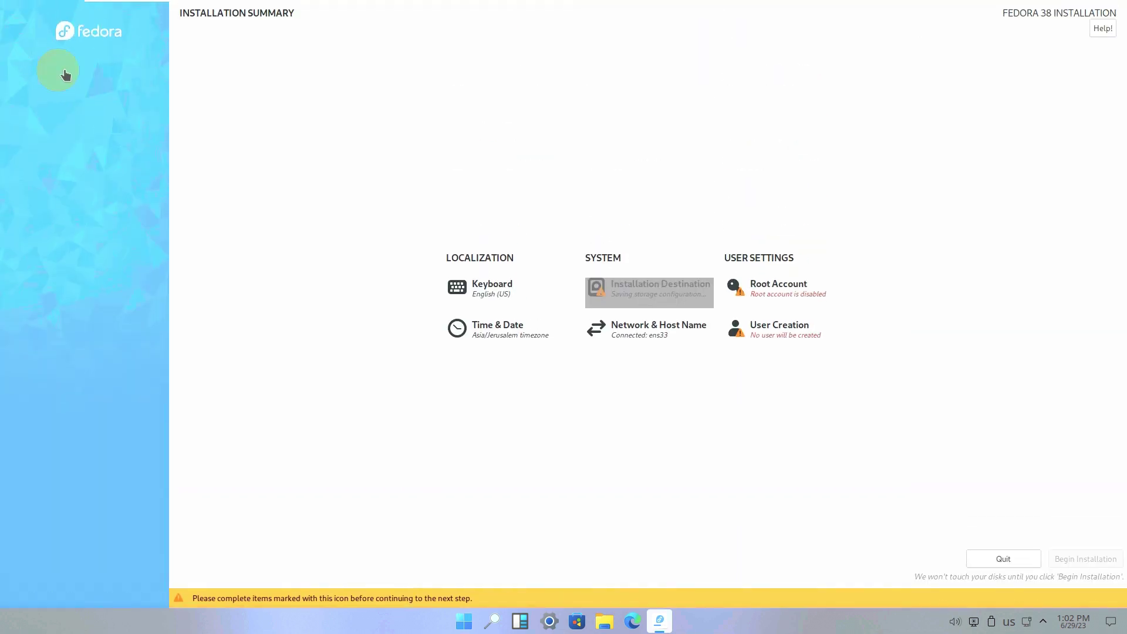
click(762, 297)
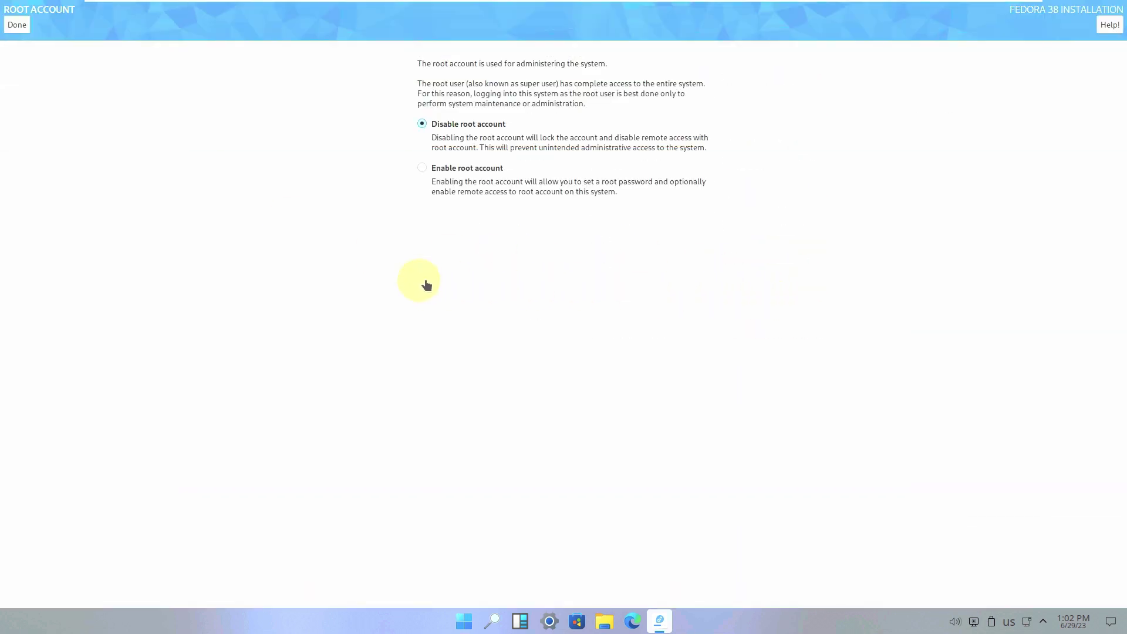
- Keep 'Disable root account' selected and return to the Installation Summary
click(17, 24)
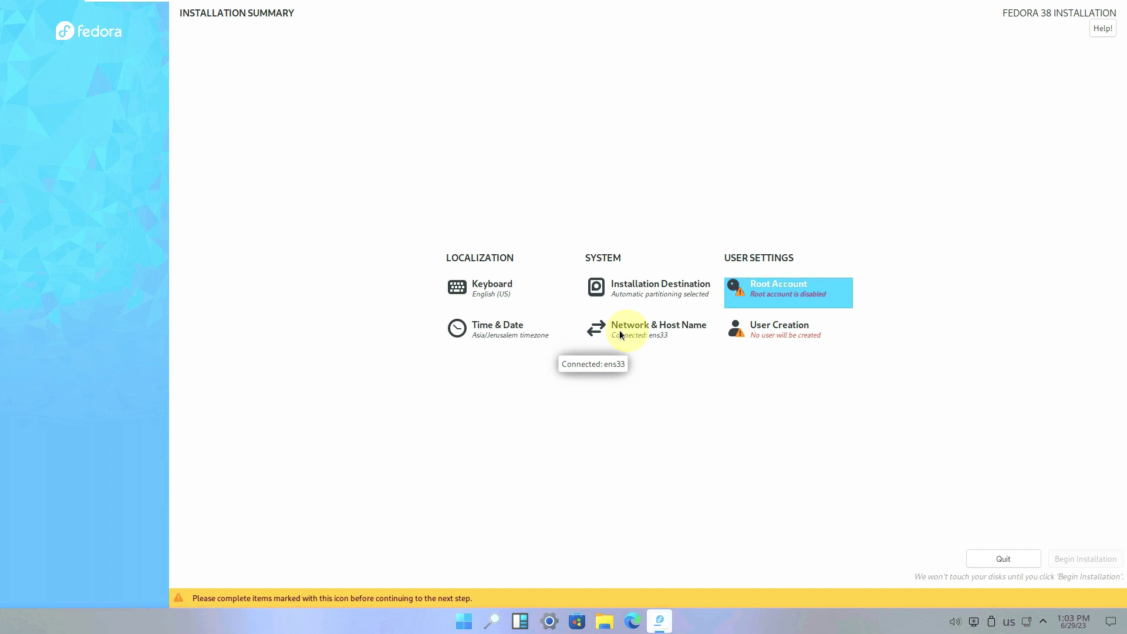
- In User Creation, enter the user's full name and a five-character password
click(791, 337)
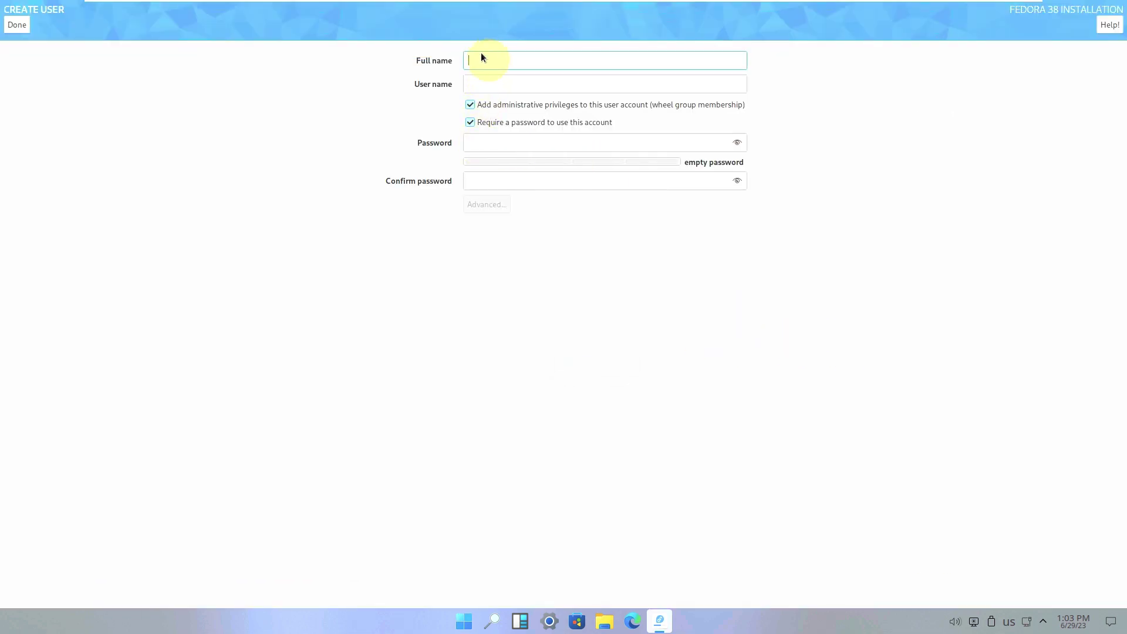
text(runboxing)
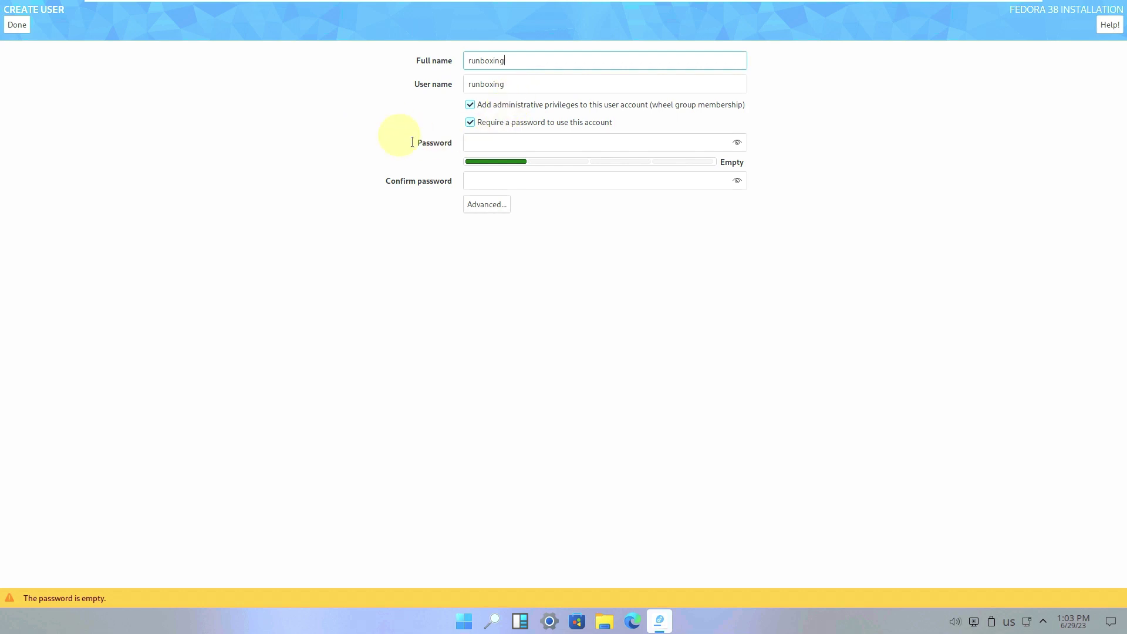
click(507, 143)
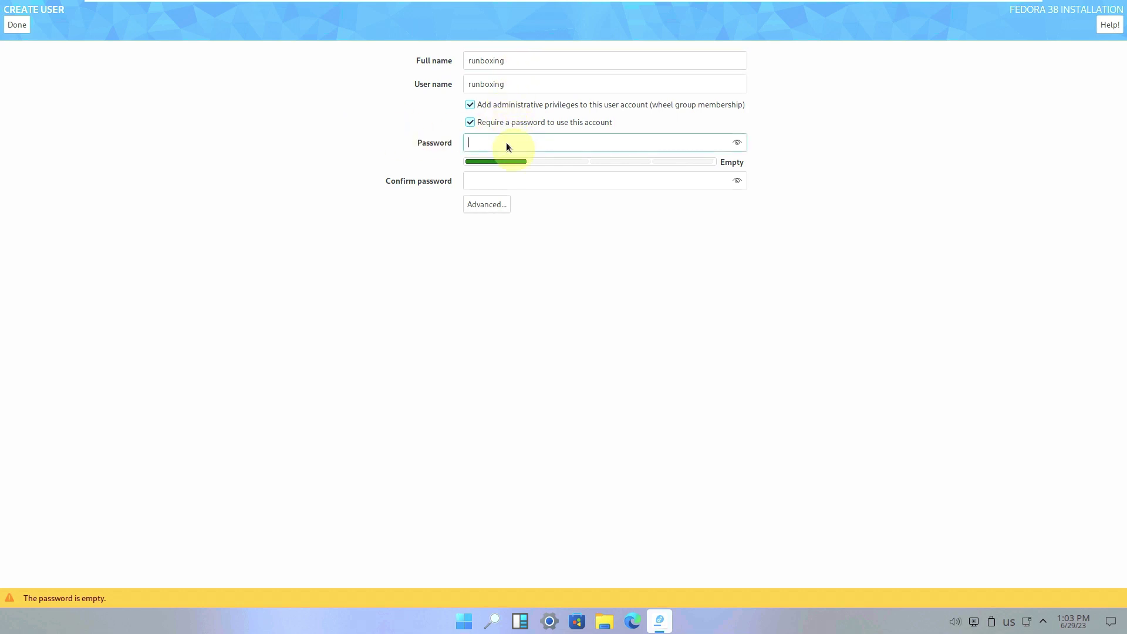
text(12345)
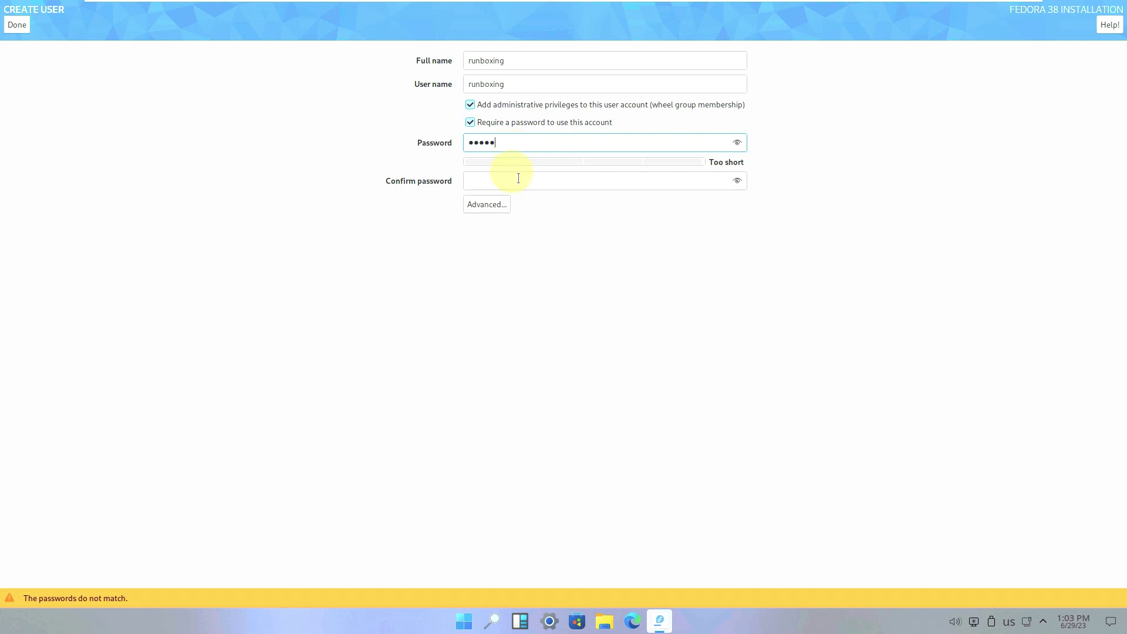
text(67890)
click(737, 143)
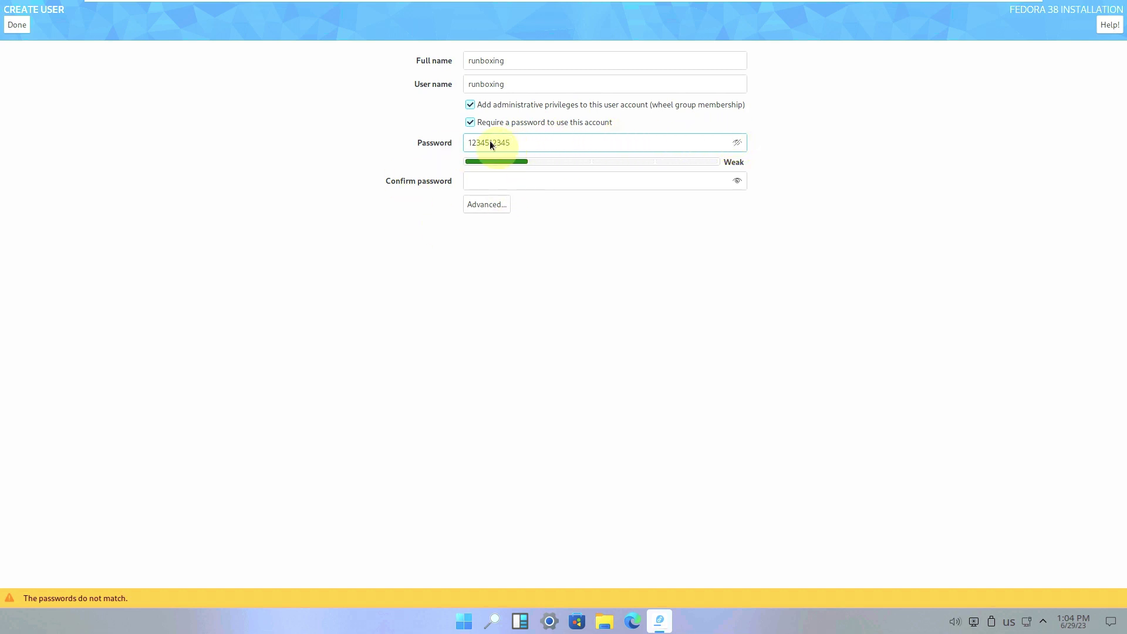
key(BackSpace)
key(BackSpace)
key(BackSpace)
- Confirm the password and accept the weak password to return to the summary
click(526, 178)
text(12345)
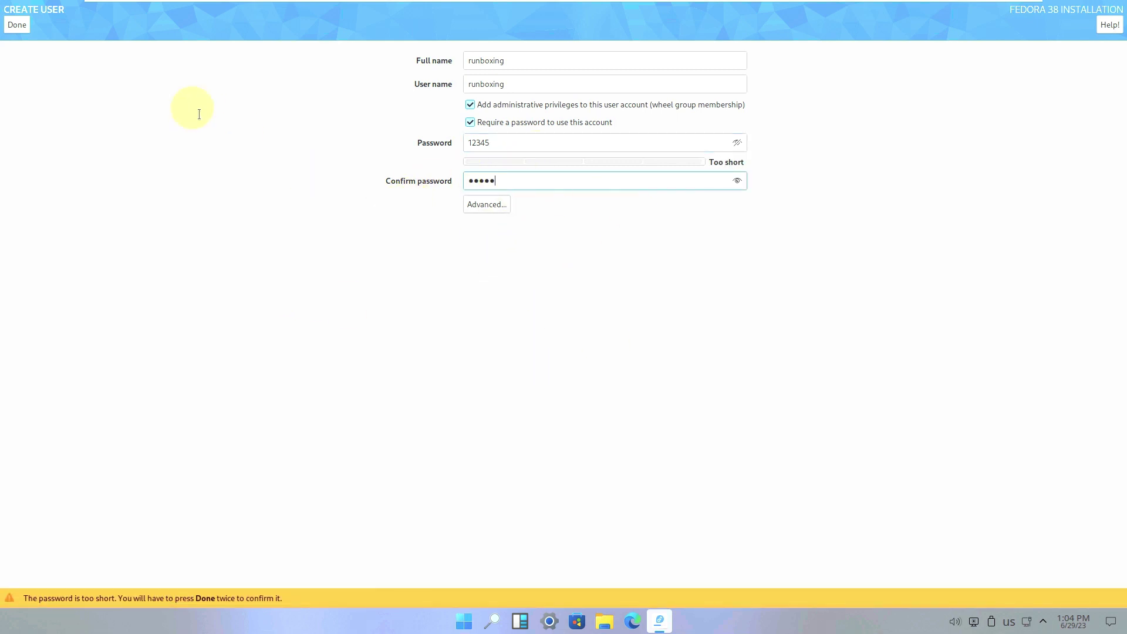
click(13, 27)
click(12, 27)
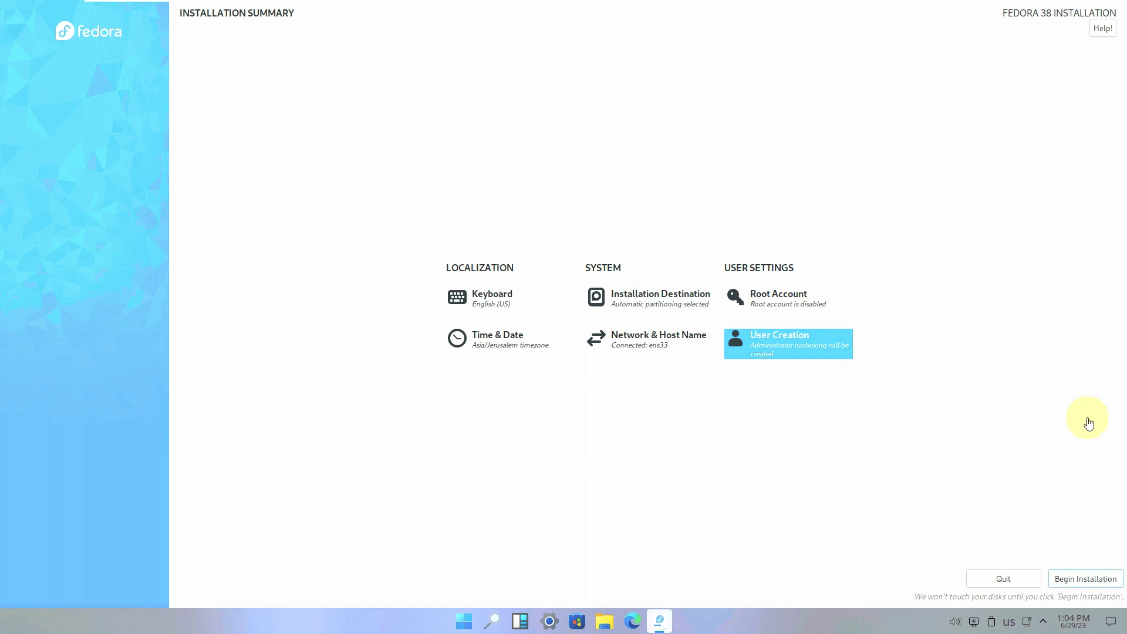
- Quit the Anaconda installer and launch System Monitor from All apps
click(1035, 585)
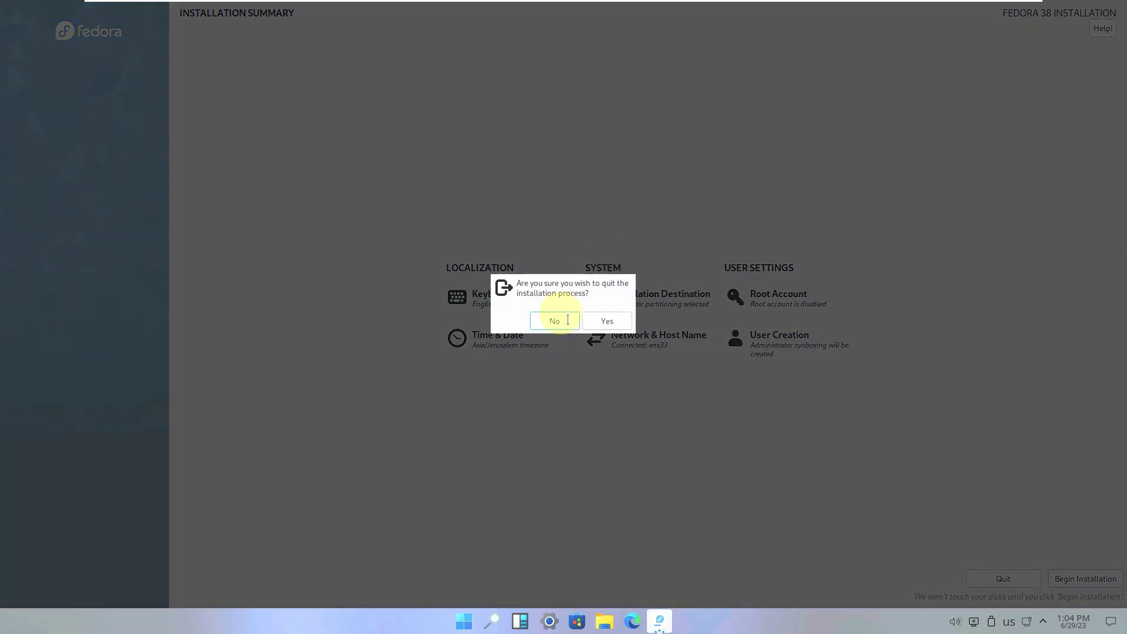
click(604, 319)
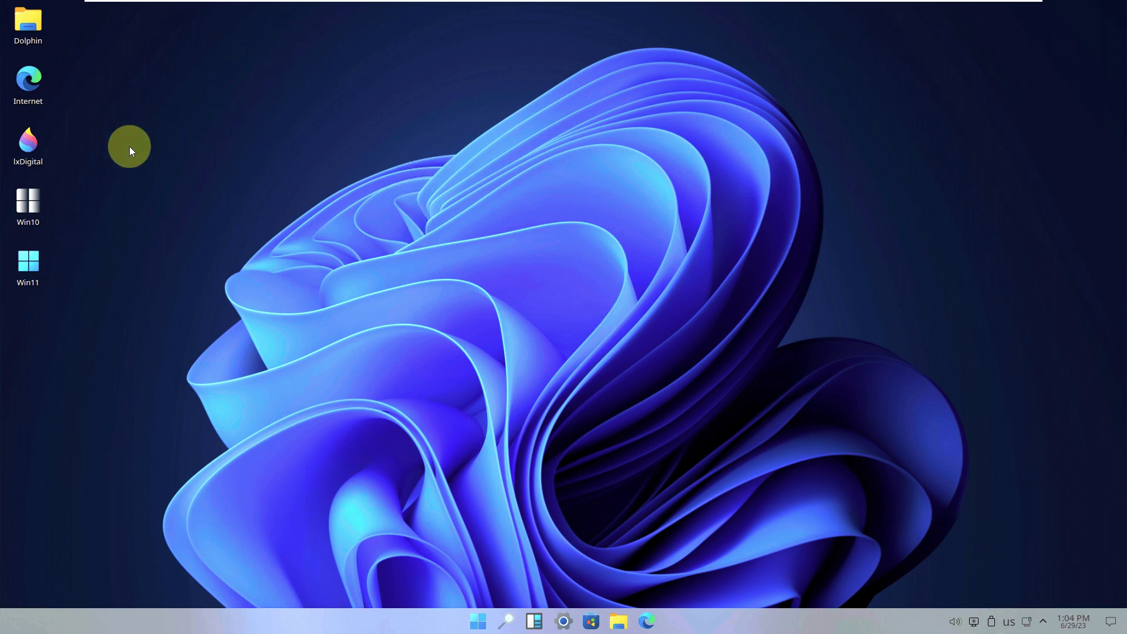
click(471, 620)
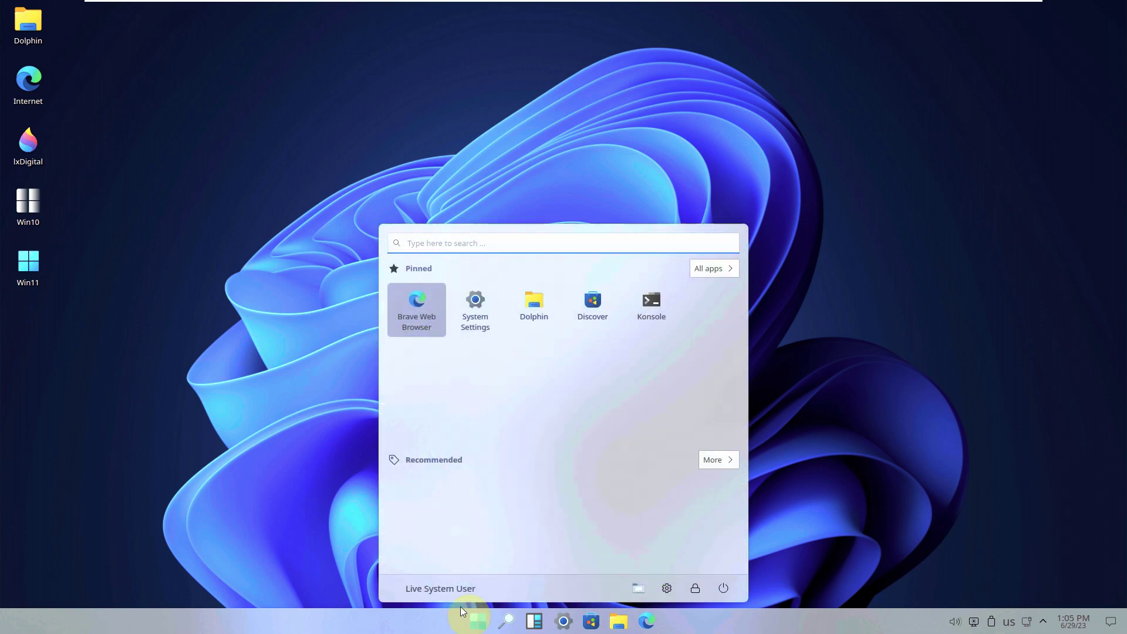
click(714, 270)
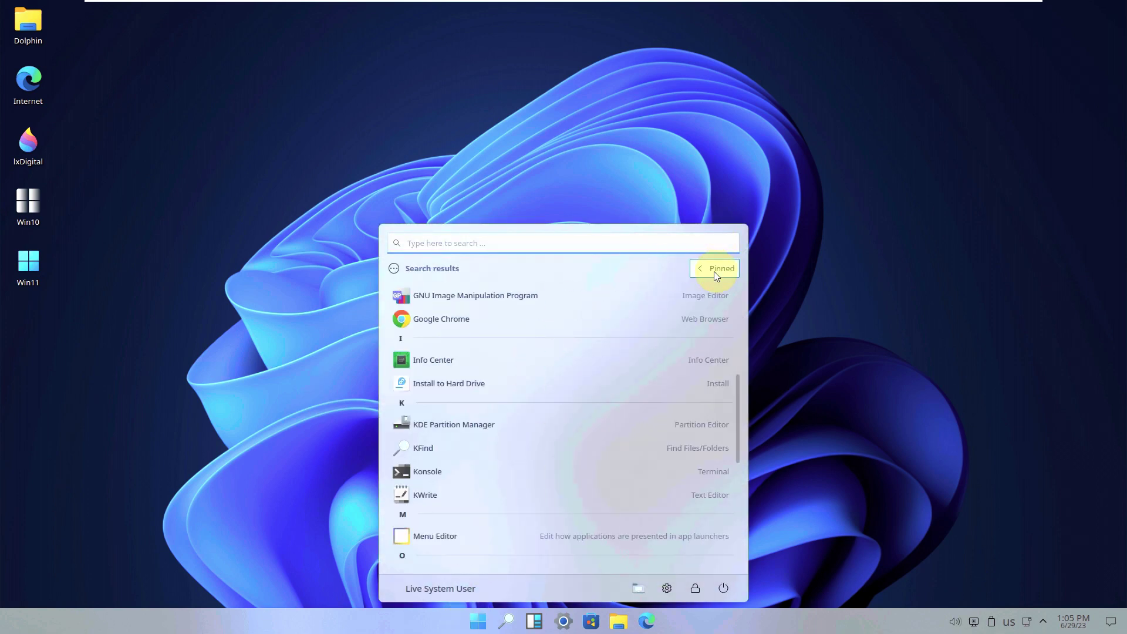
scroll(528, 337, up, 3)
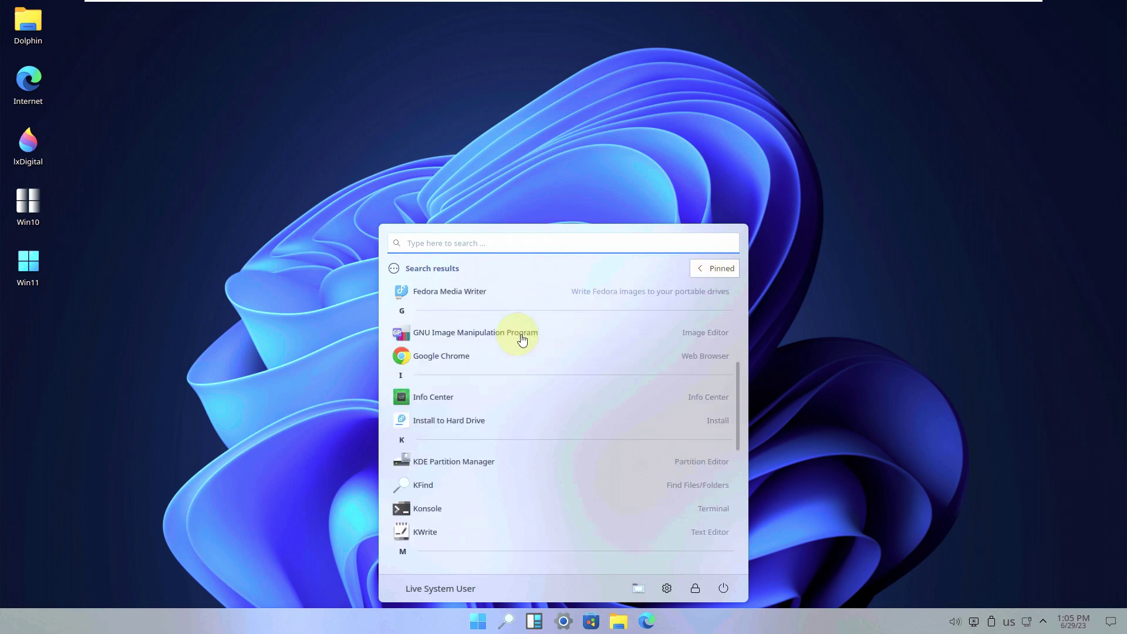
scroll(522, 340, up, 3)
scroll(521, 339, down, 12)
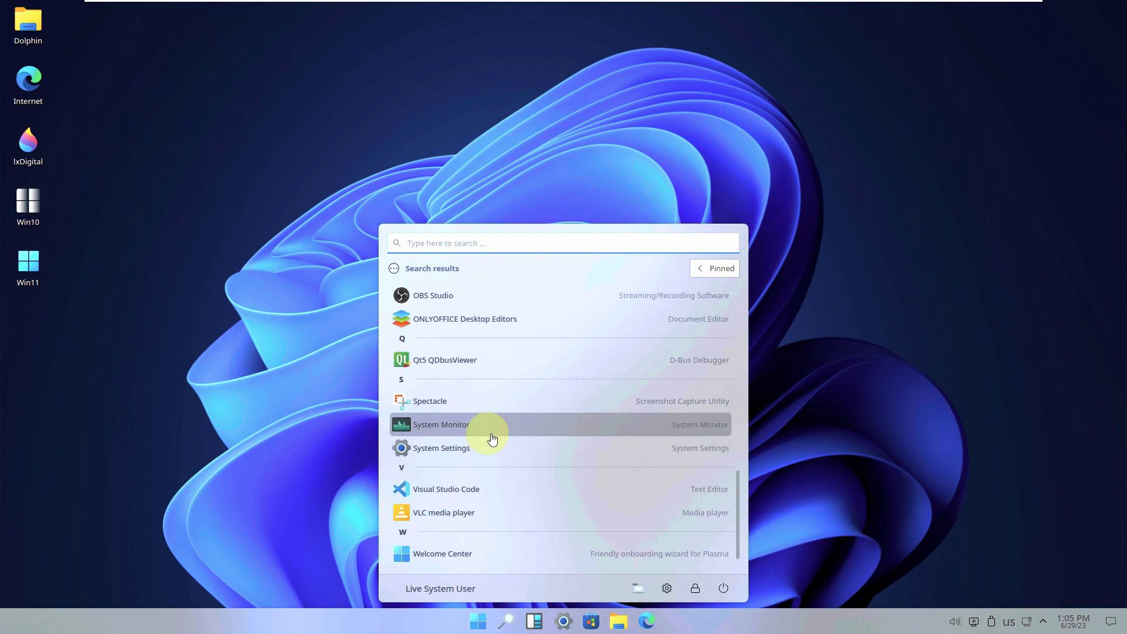
click(495, 427)
click(463, 621)
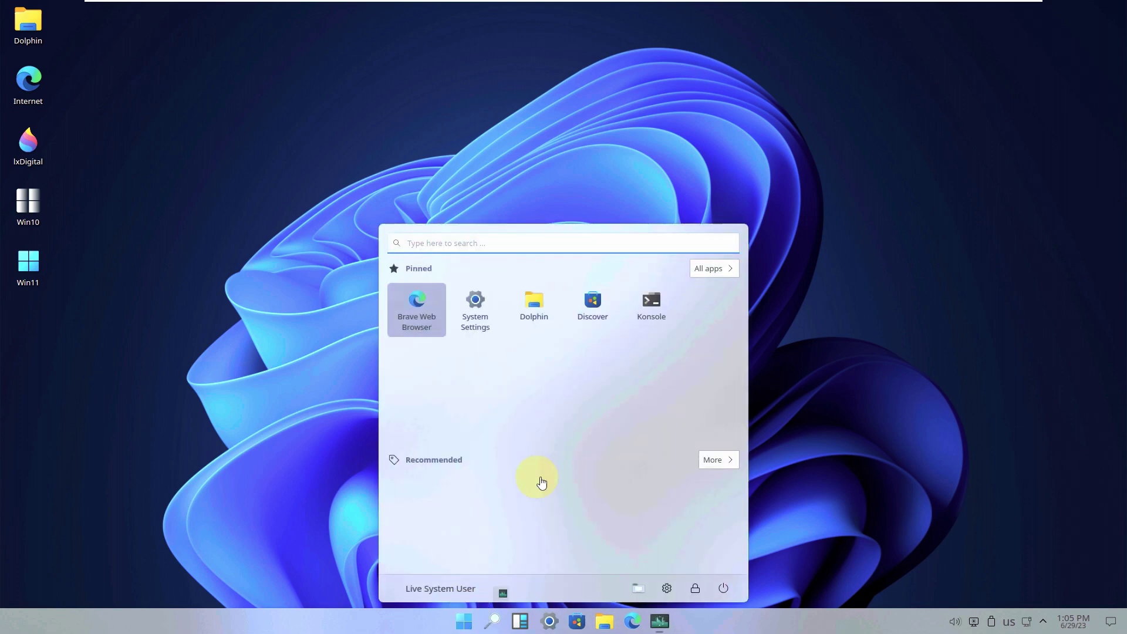
- Bring System Monitor back up and close the Welcome to KDE Plasma window
click(712, 268)
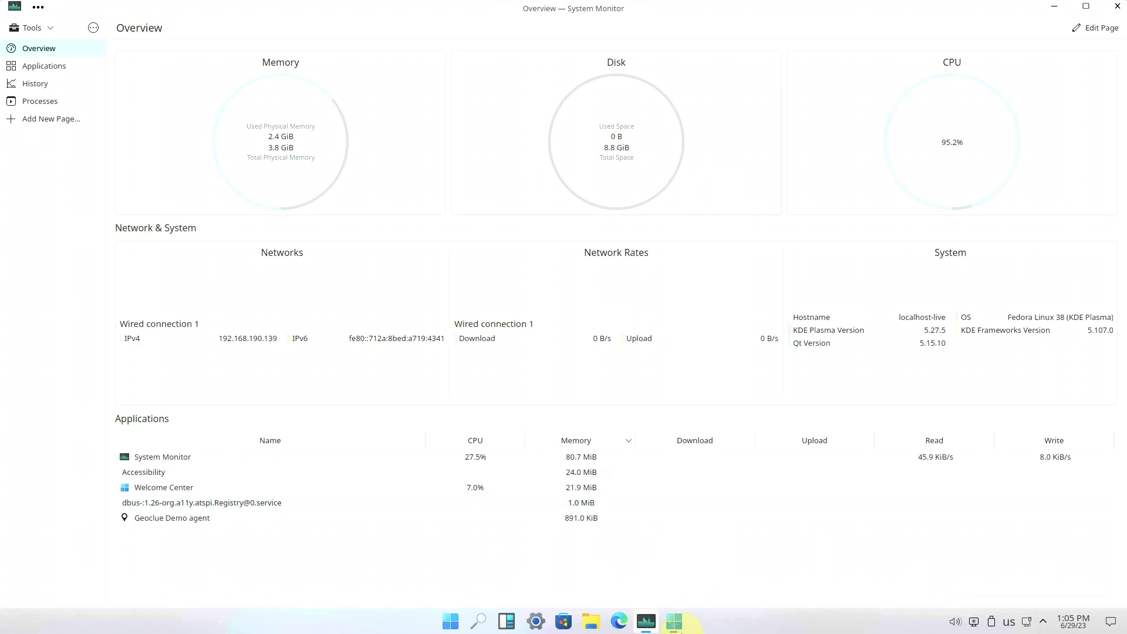
click(660, 616)
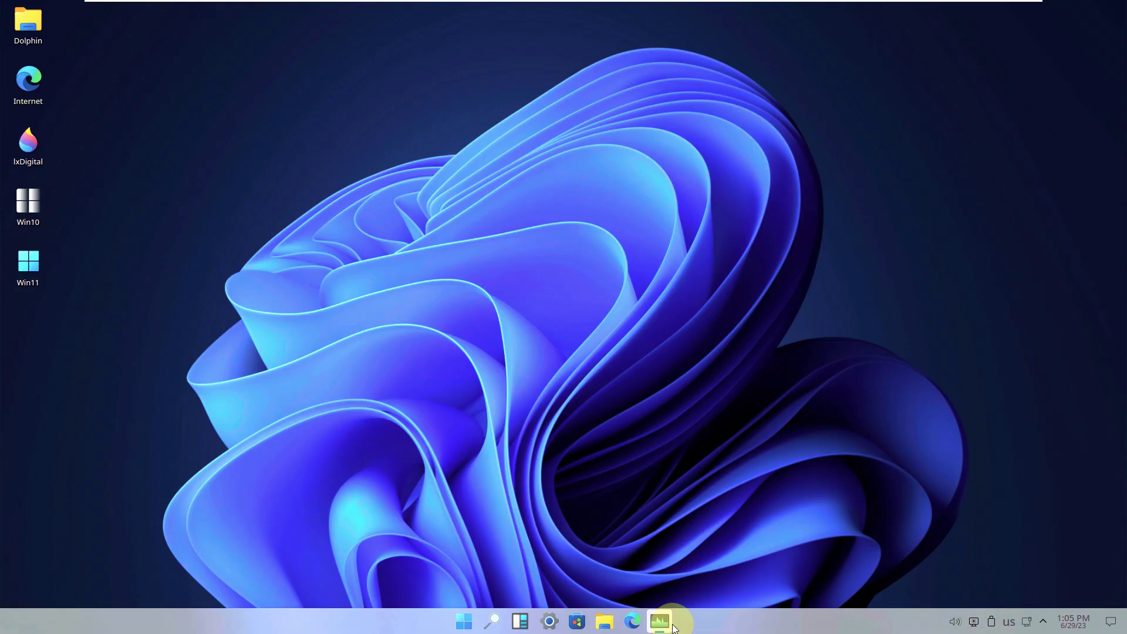
click(674, 605)
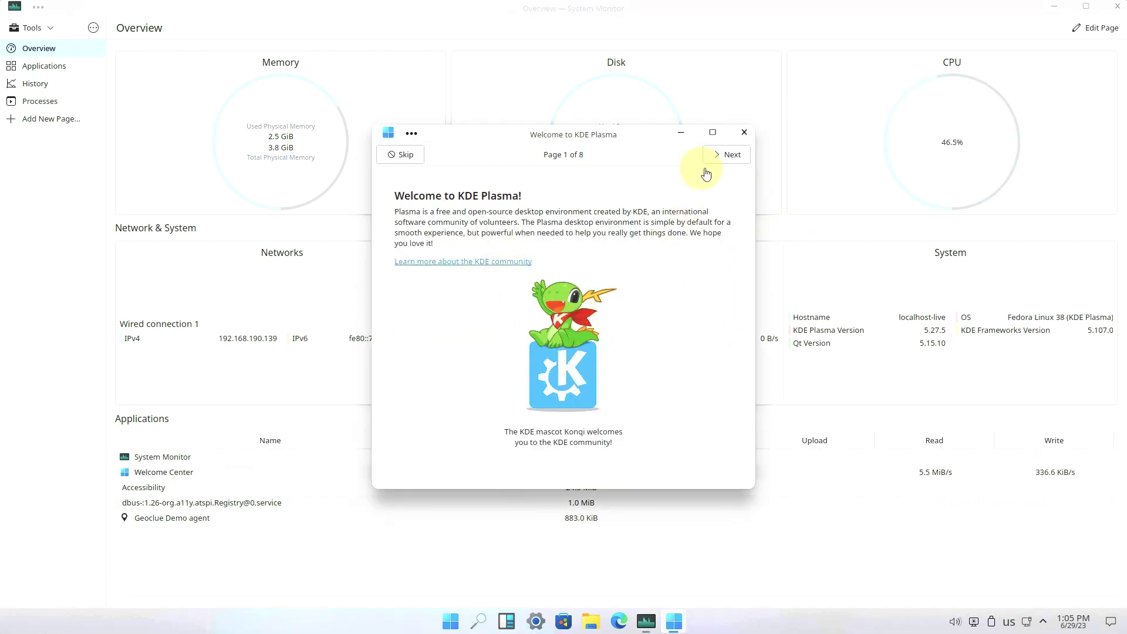
click(743, 132)
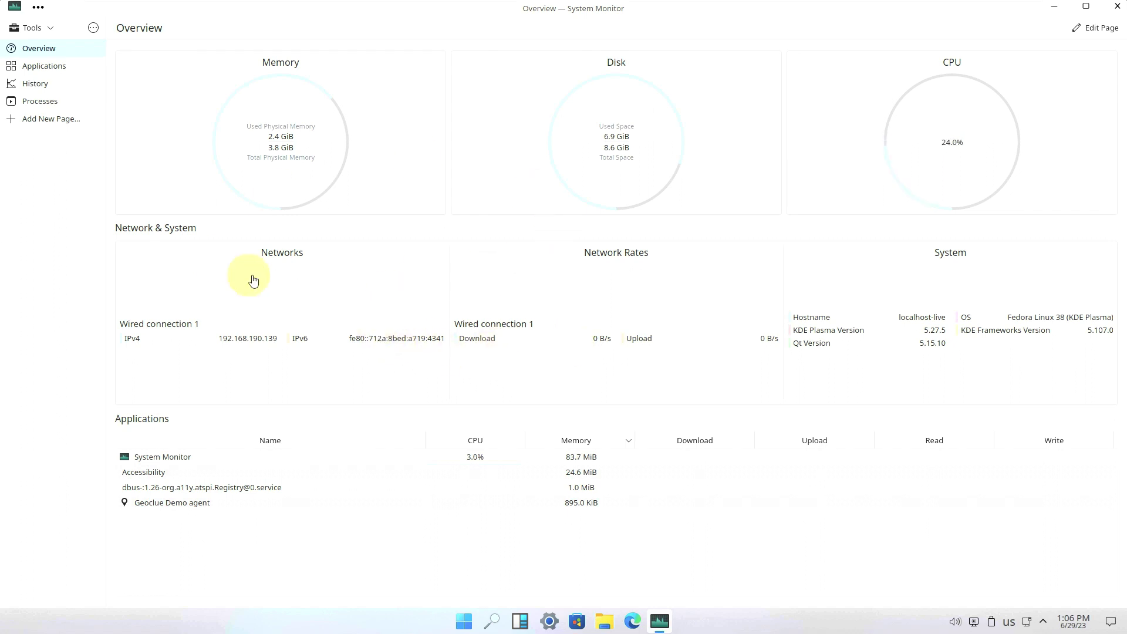
- Visit the Applications, Overview, History and Processes pages, then close System Monitor
click(47, 72)
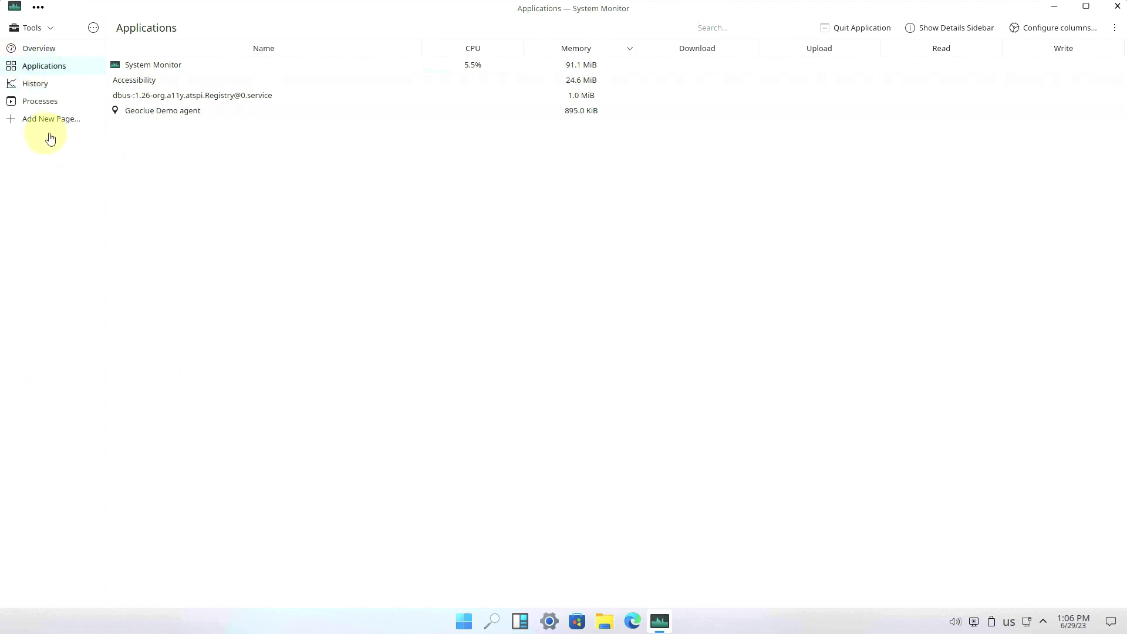
click(61, 50)
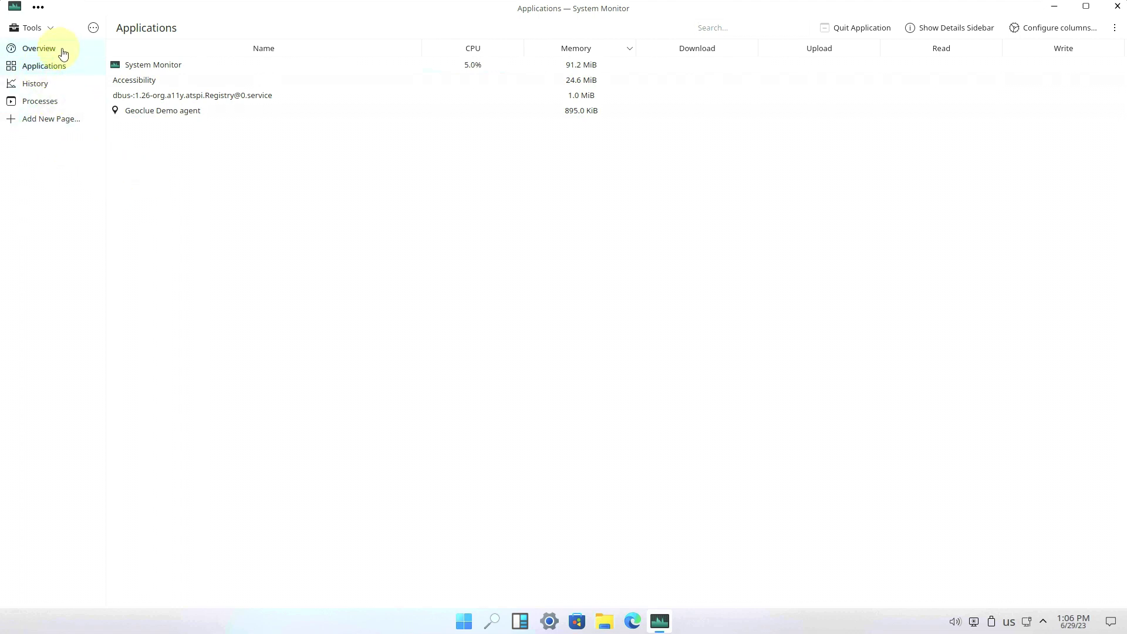
click(63, 66)
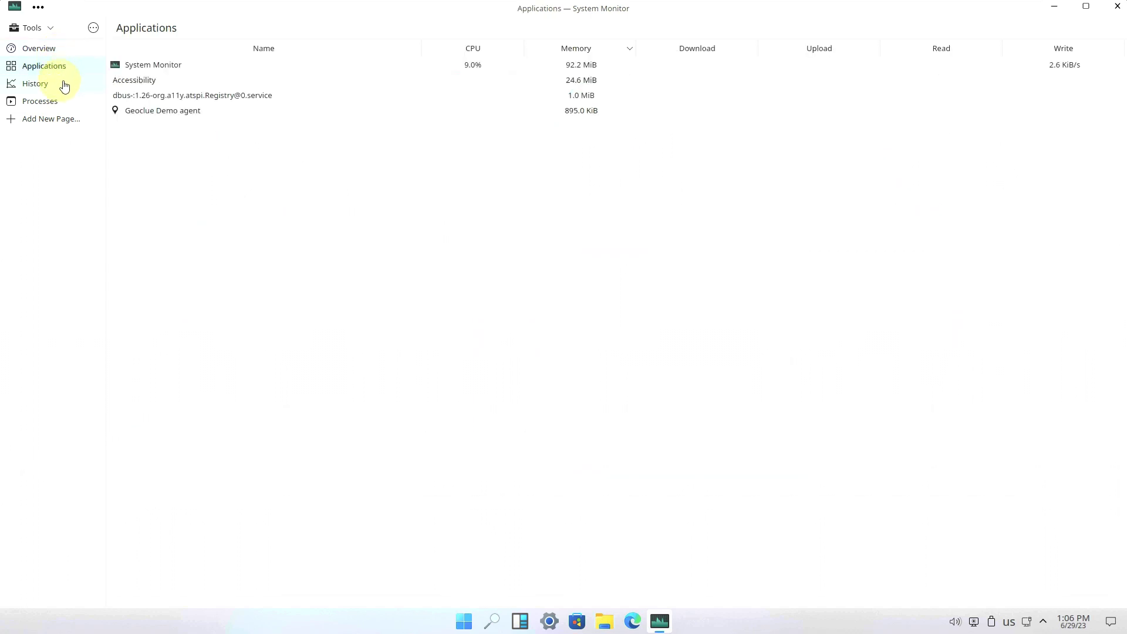
click(63, 82)
click(63, 99)
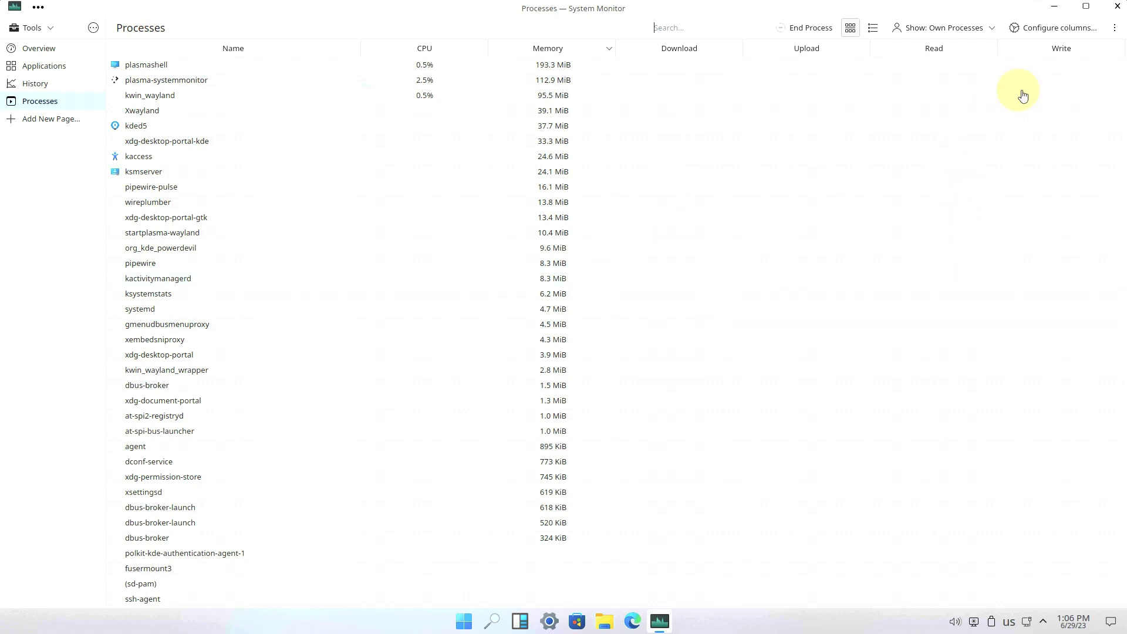
click(1117, 6)
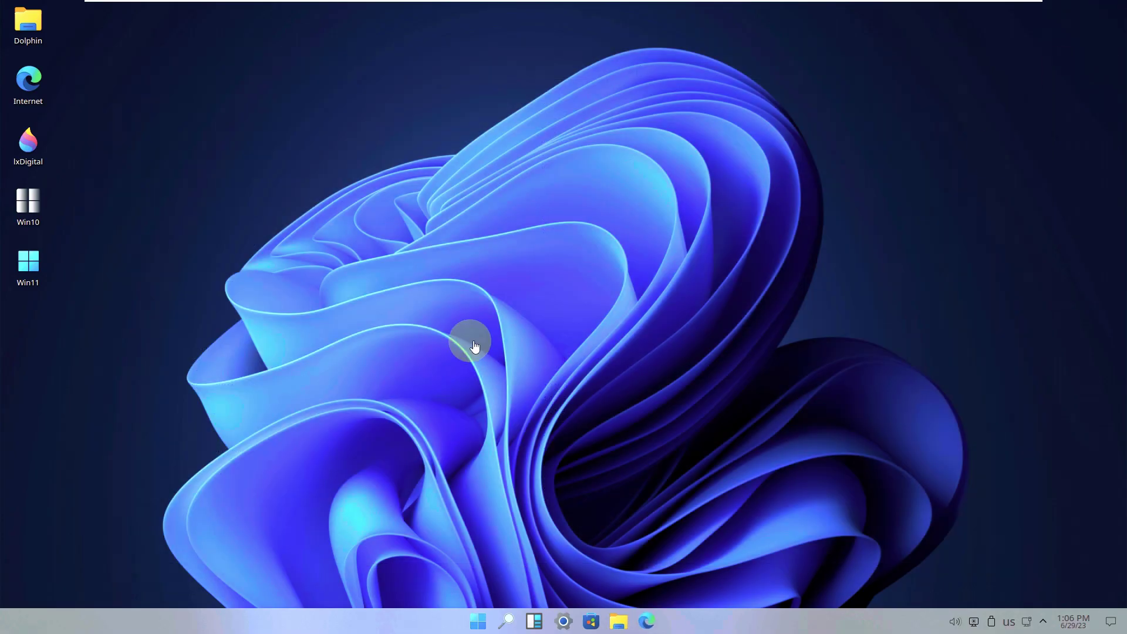
- Launch Discover from the All apps list
click(479, 621)
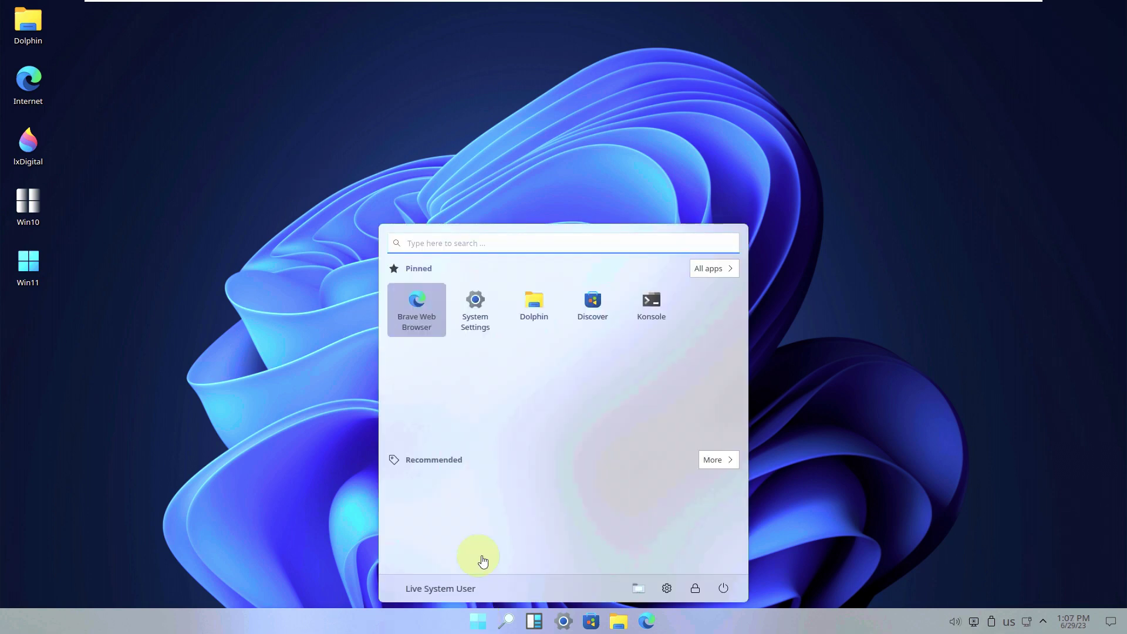
click(710, 270)
scroll(563, 547, up, 10)
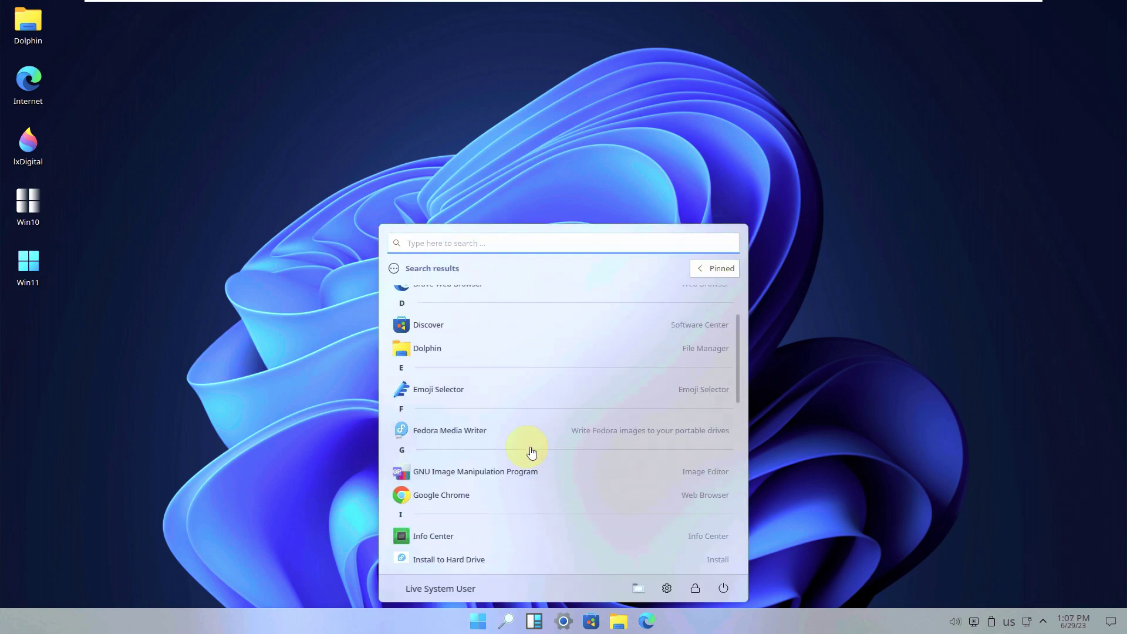
scroll(480, 463, up, 3)
click(448, 397)
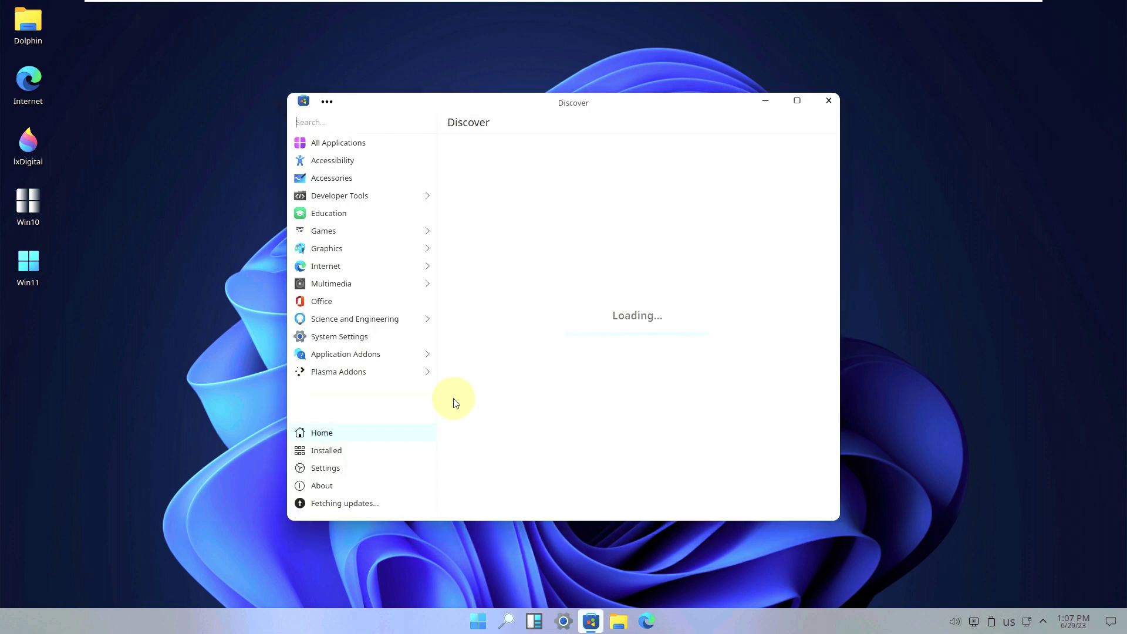
- Browse Discover's Installed, About, Settings, Home and Updates pages, then close it
click(339, 452)
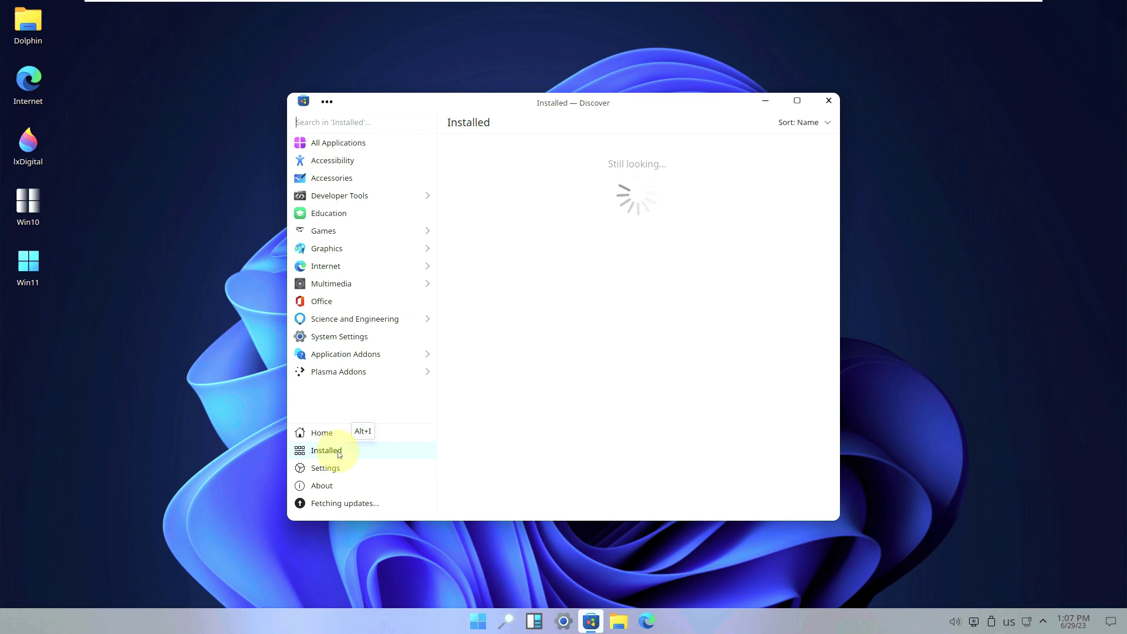
click(340, 487)
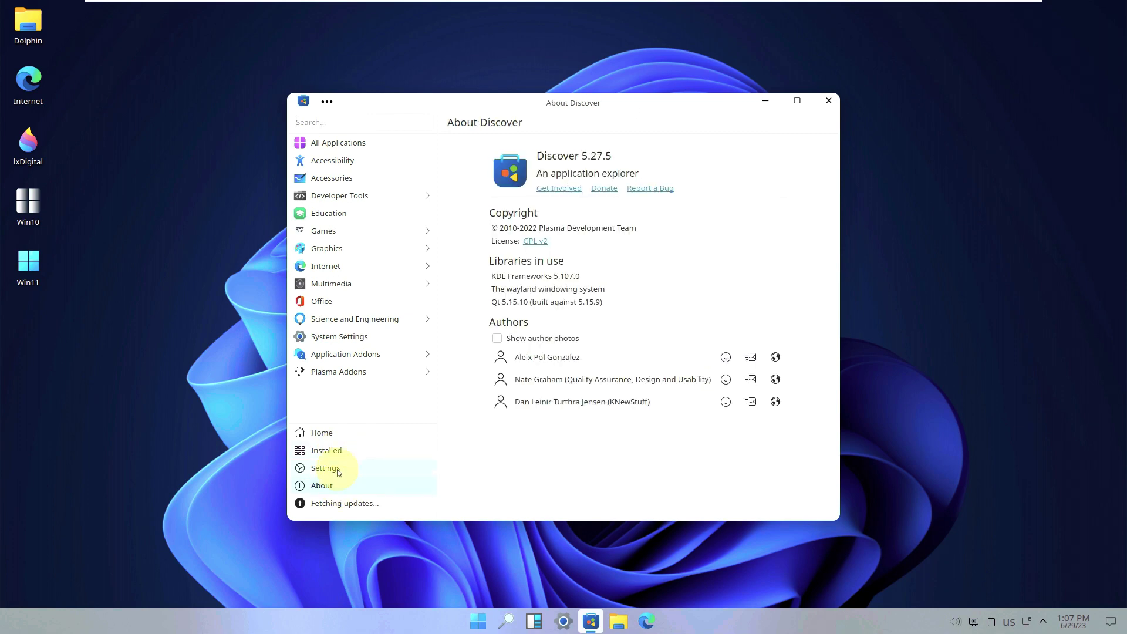
click(337, 468)
click(337, 435)
click(338, 450)
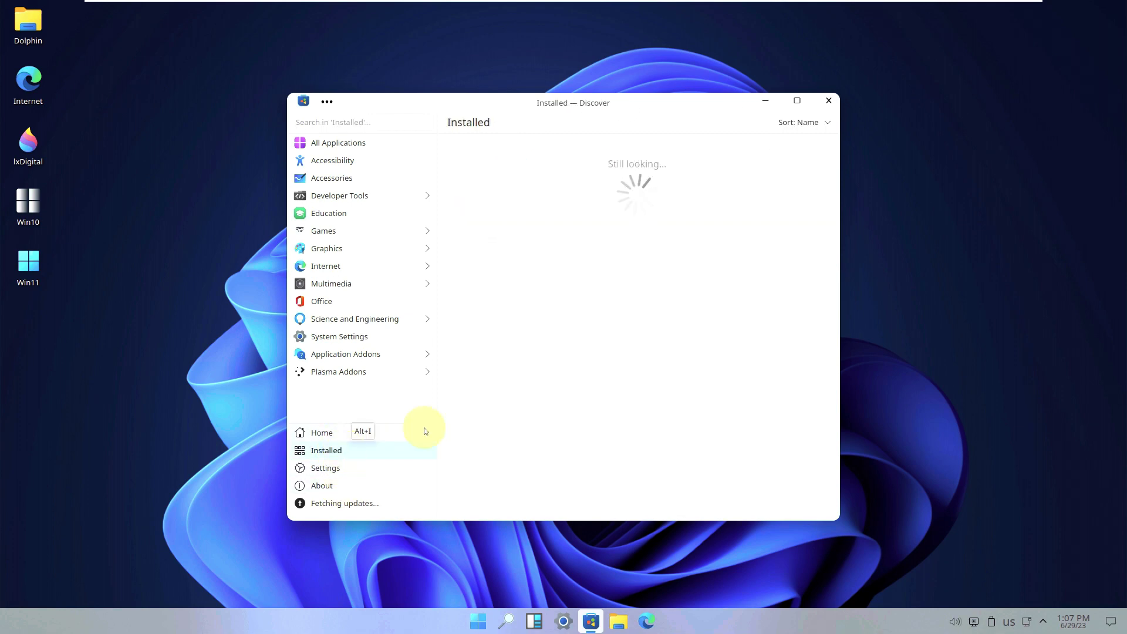
click(797, 101)
click(92, 594)
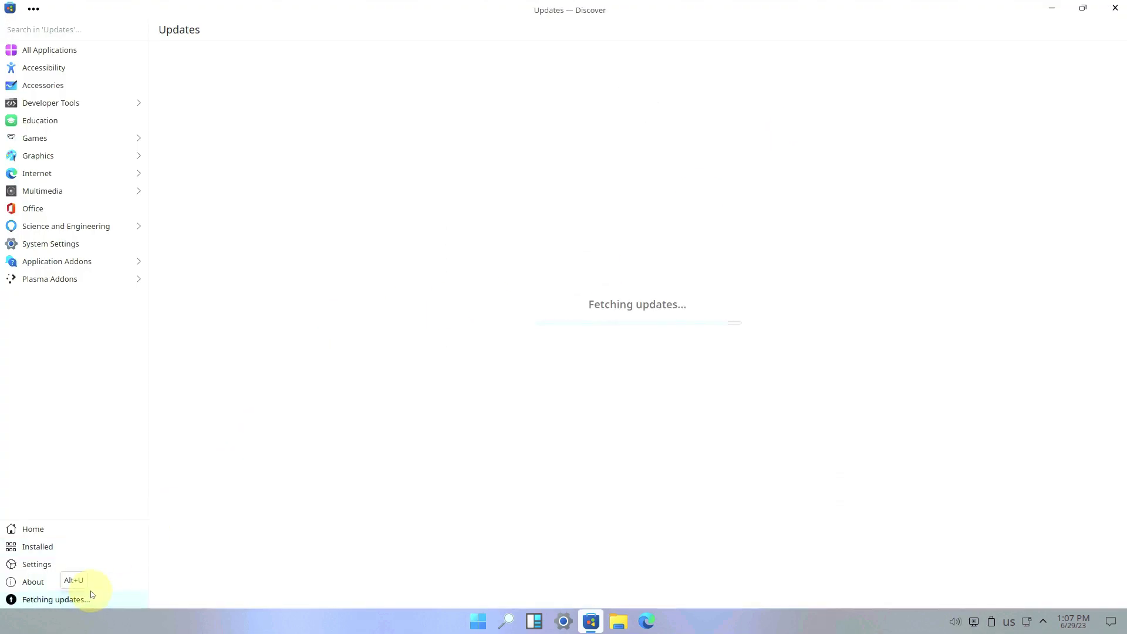
click(97, 582)
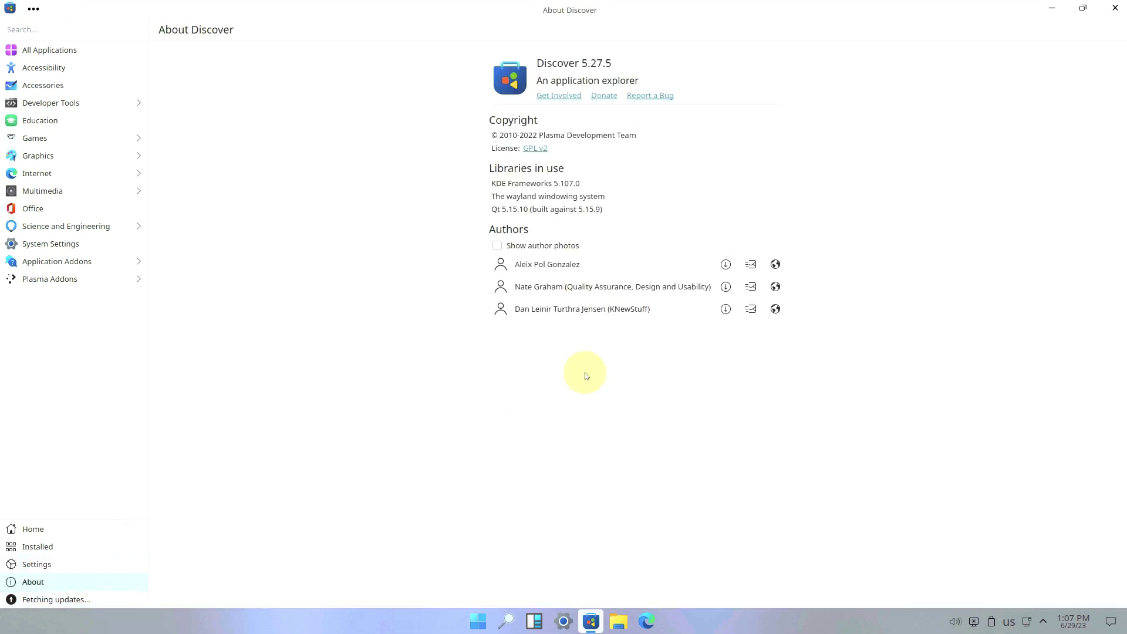
click(1115, 7)
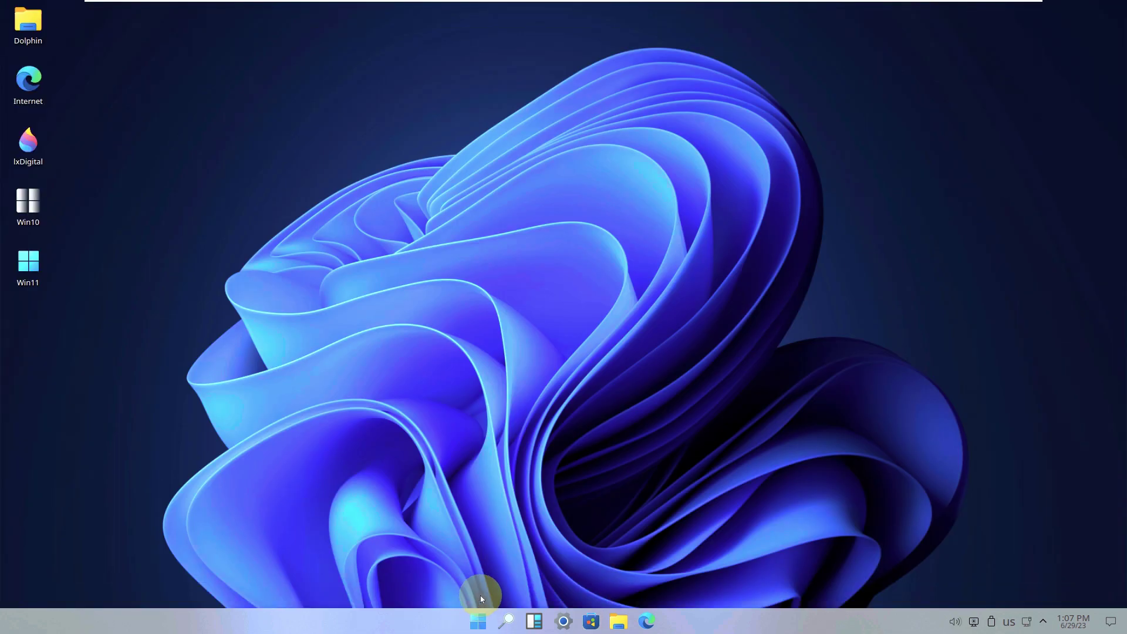
- Shut down the system from the Start menu's power options
click(479, 621)
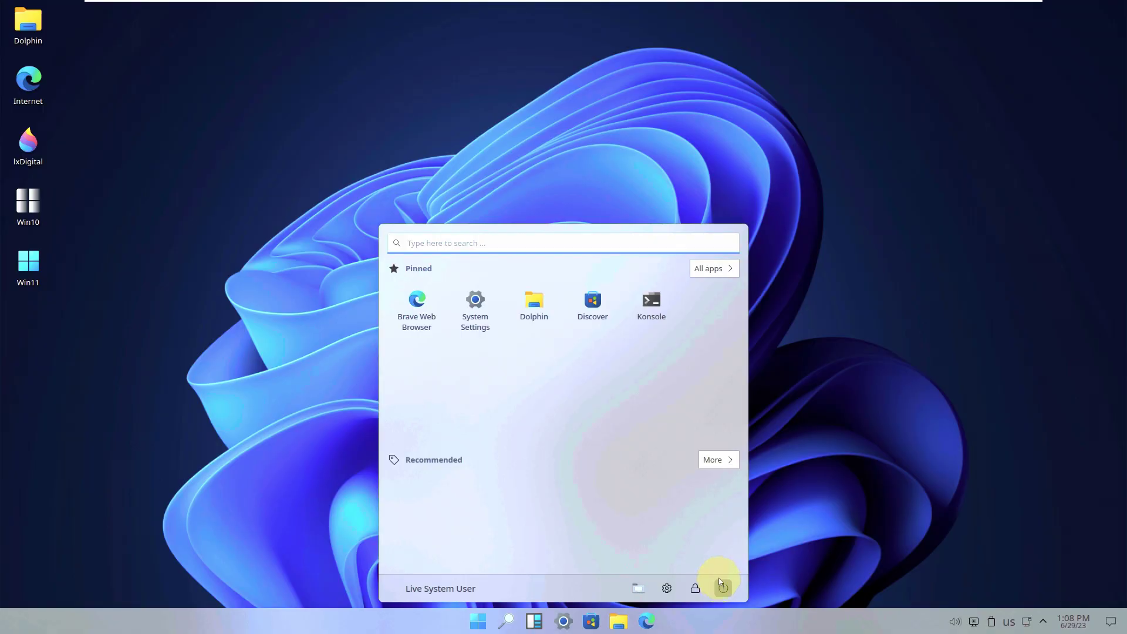
click(722, 587)
click(596, 361)
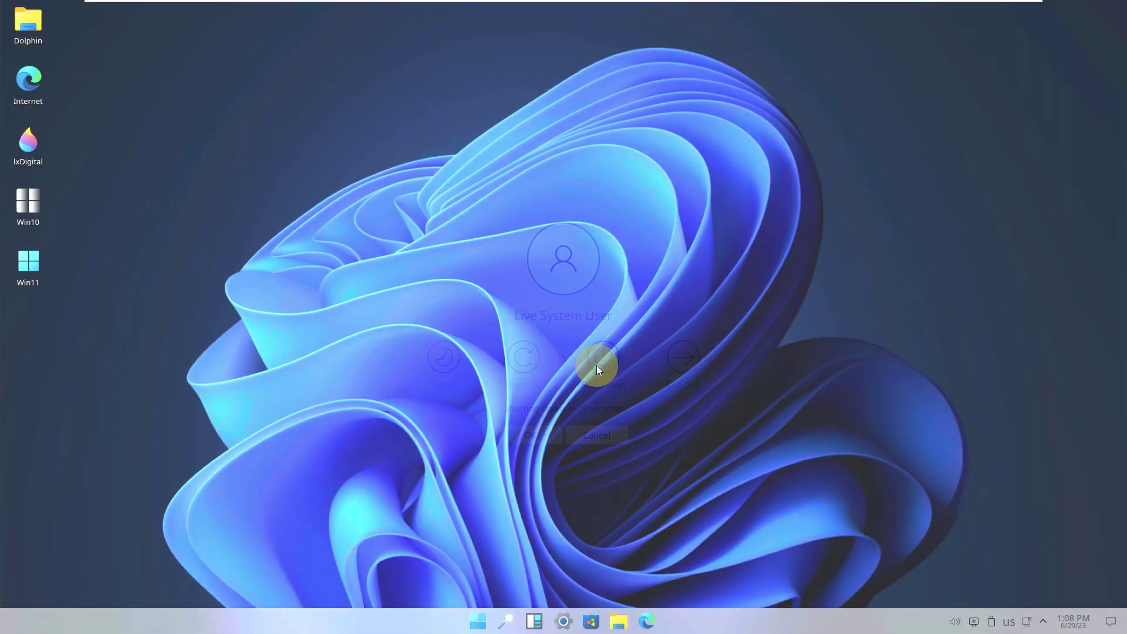